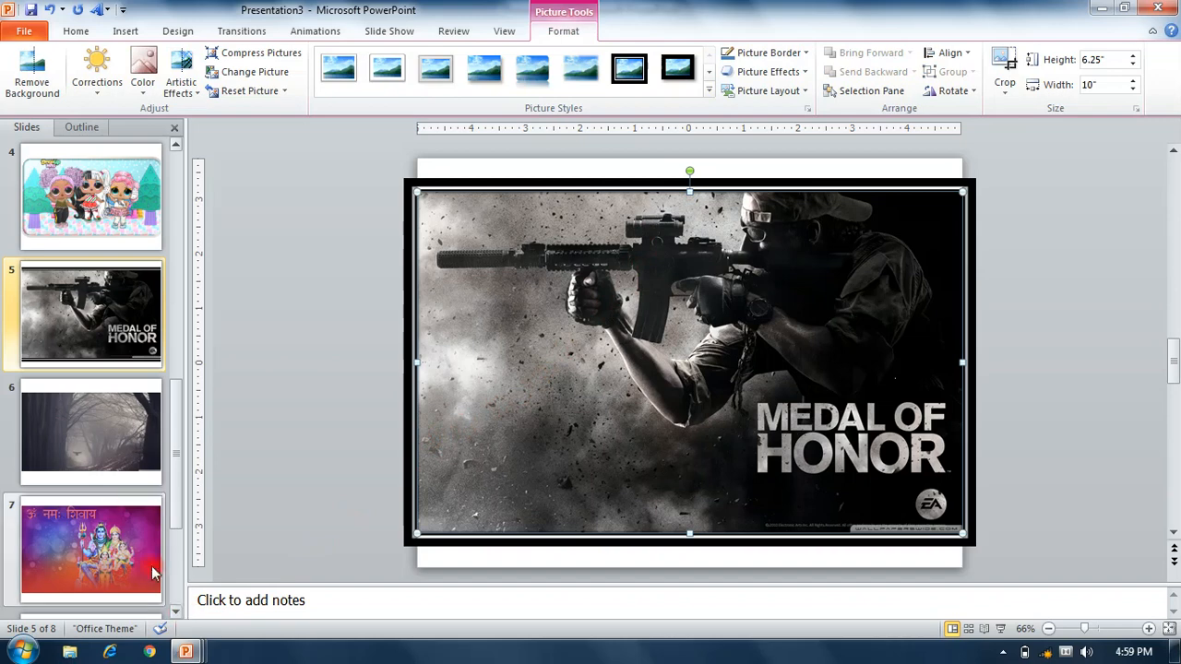
Step: Apply the left-perspective picture style with a white bevelled frame to the forest picture on slide 6
click(94, 441)
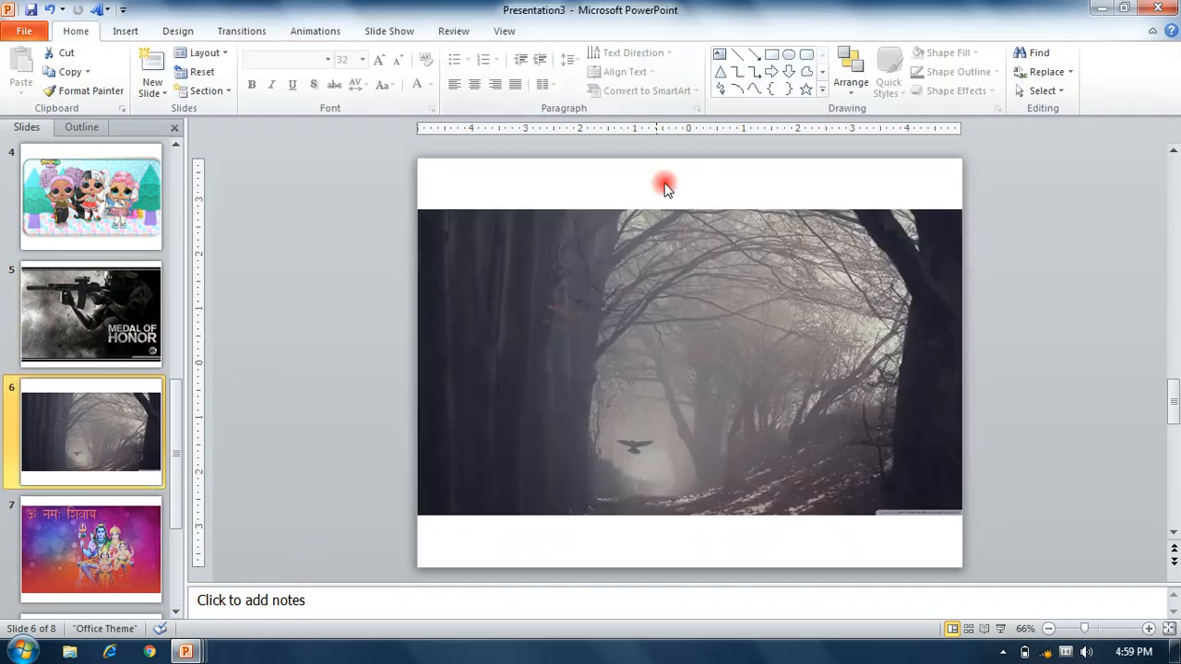
double_click(664, 249)
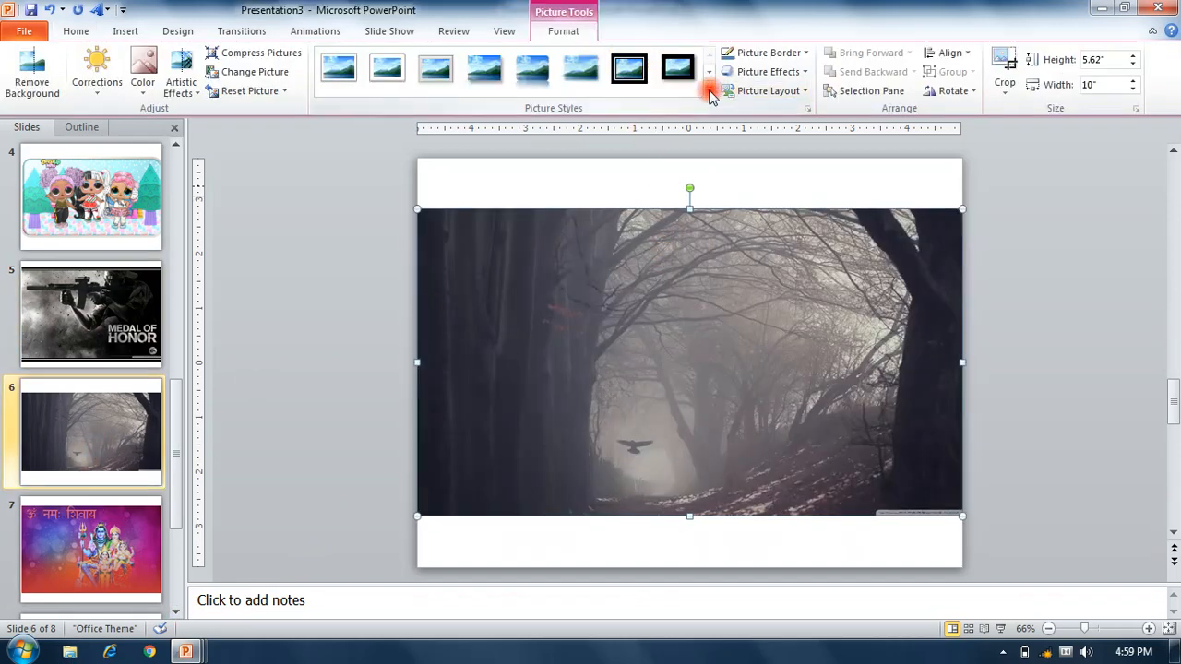
click(709, 92)
click(387, 170)
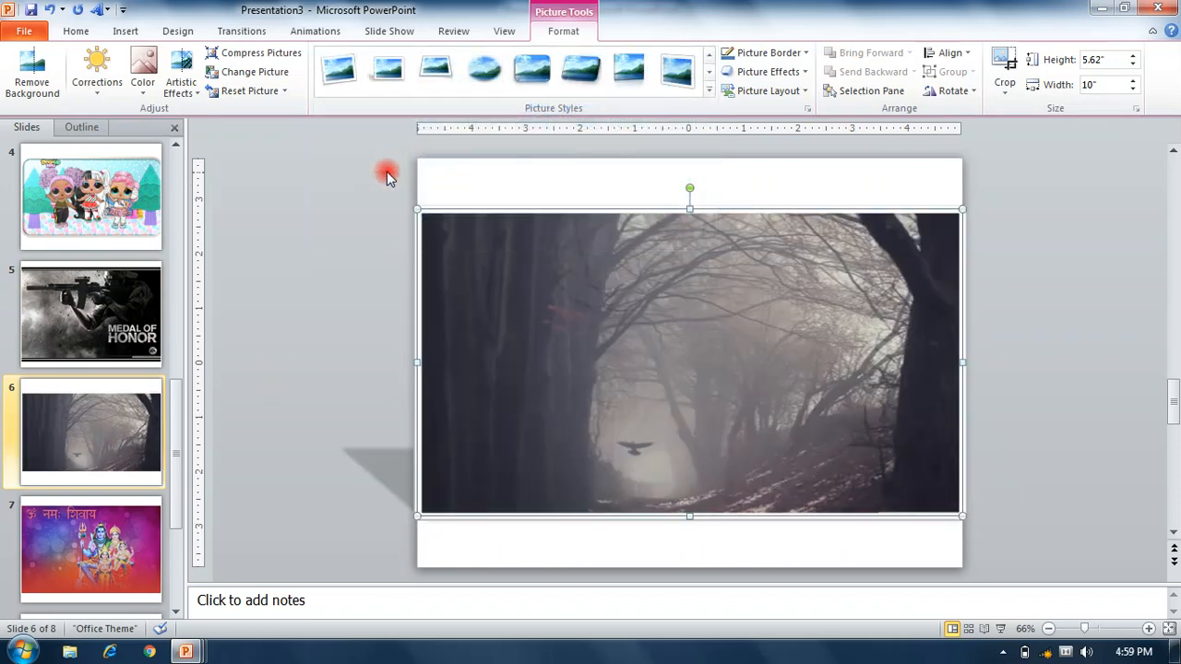
click(676, 74)
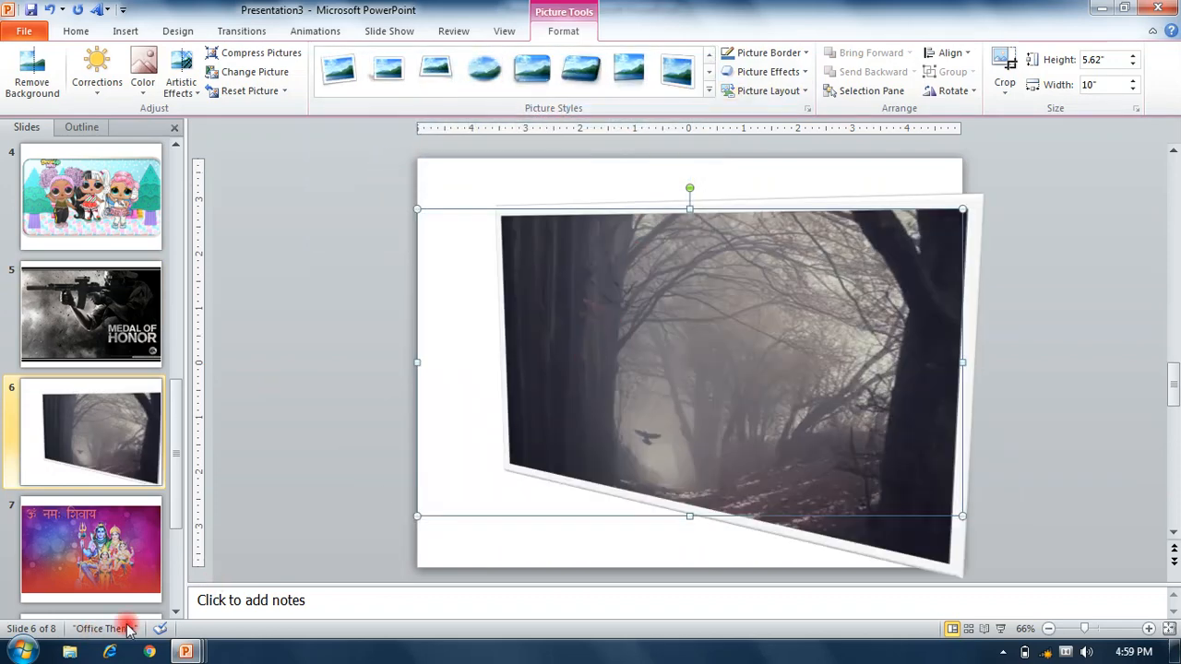
Step: Apply the rotated picture style with a white frame to the Shiva family picture on slide 7
click(139, 553)
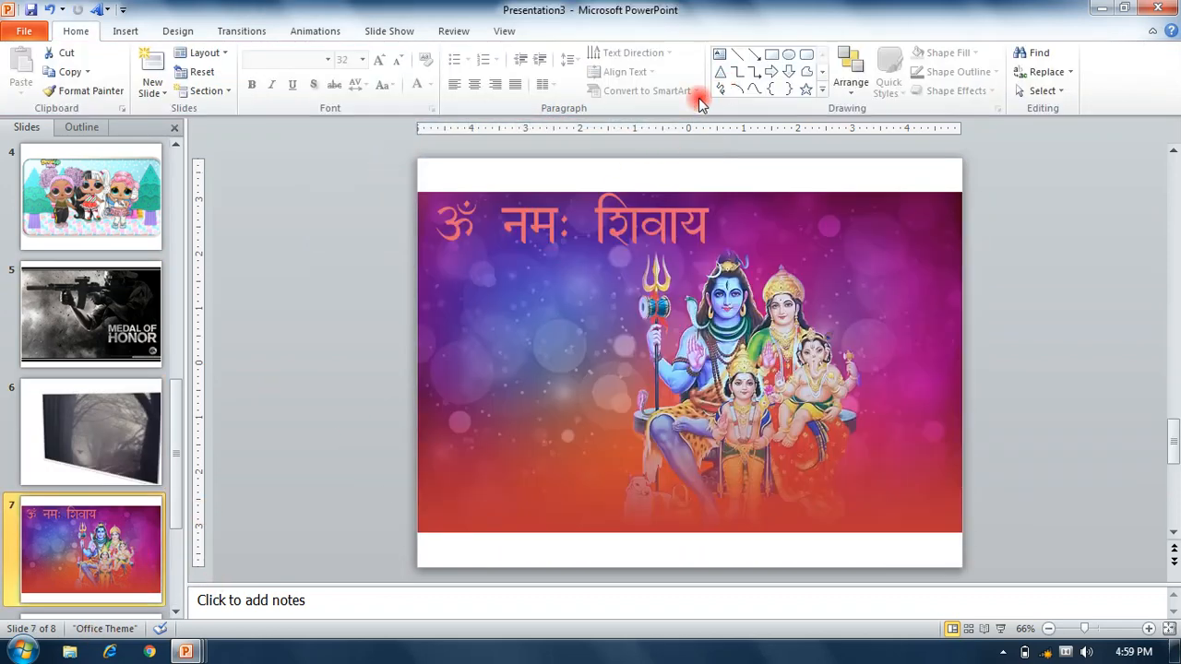
click(698, 308)
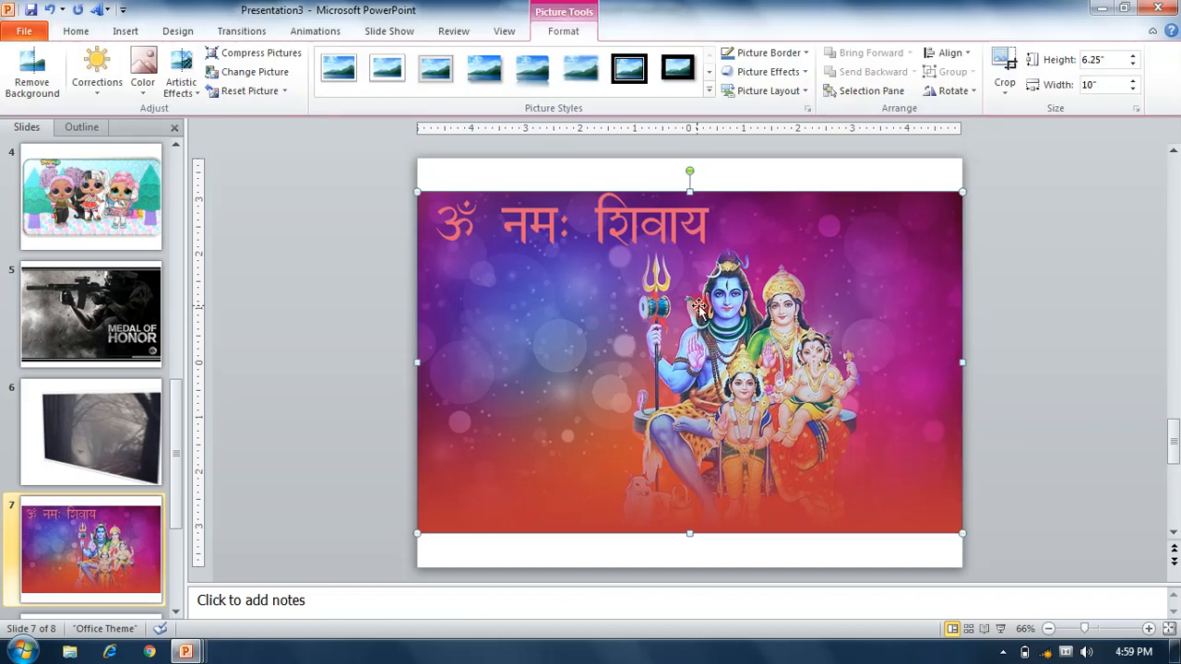
click(709, 91)
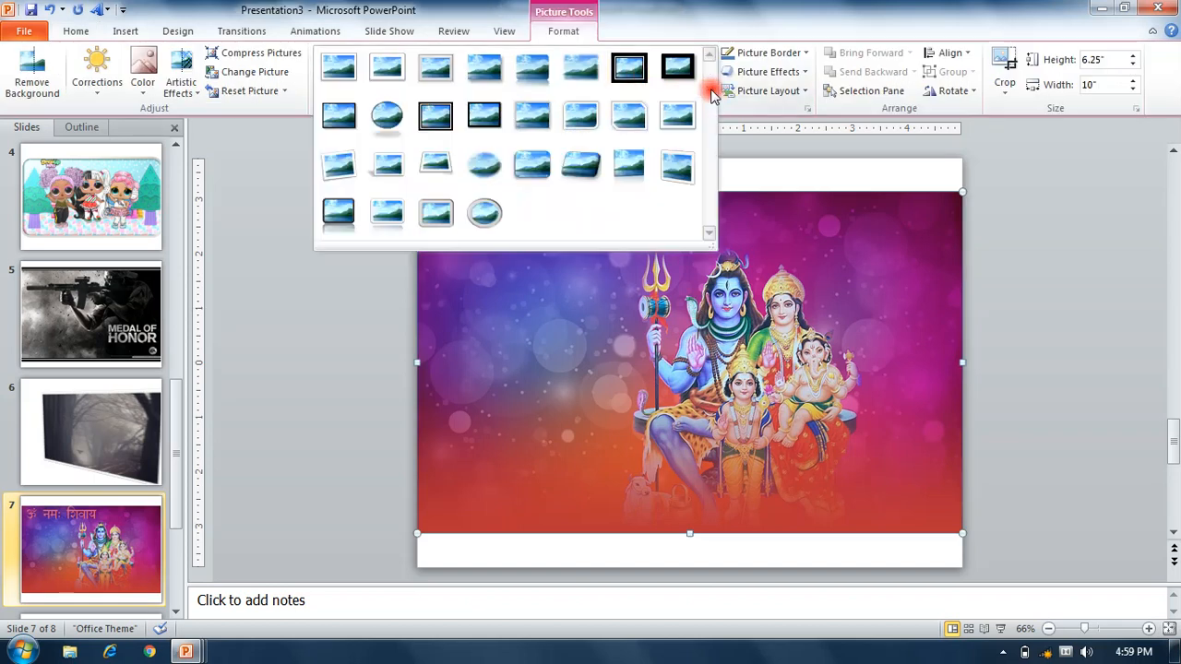
click(392, 166)
click(708, 92)
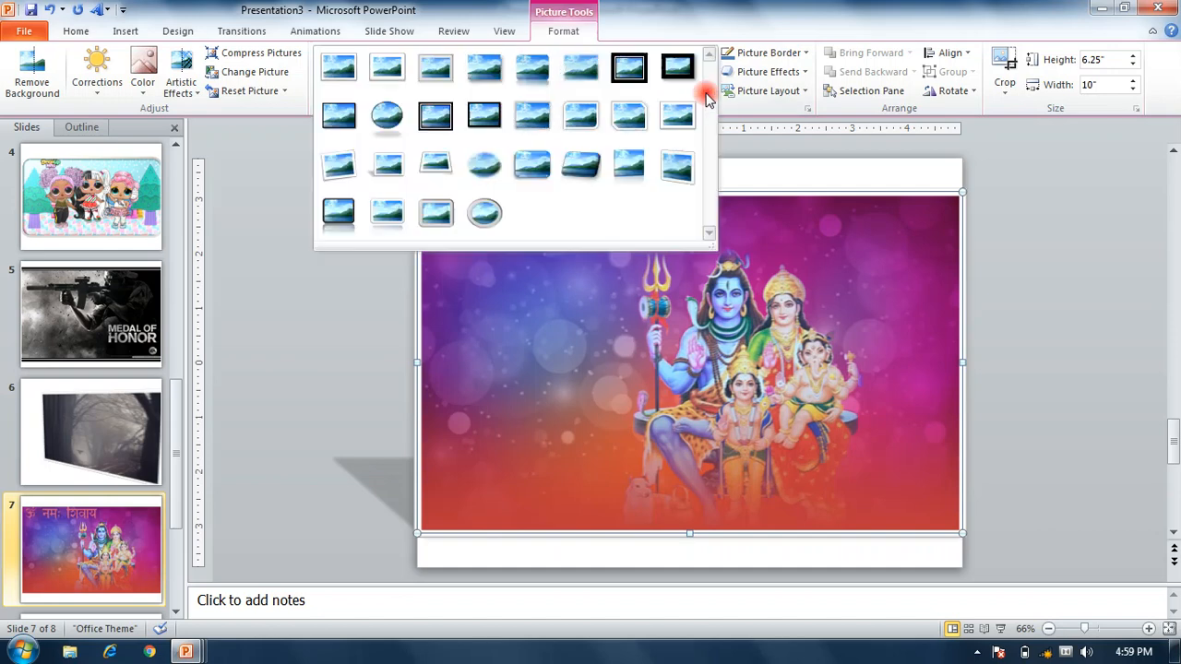
click(335, 166)
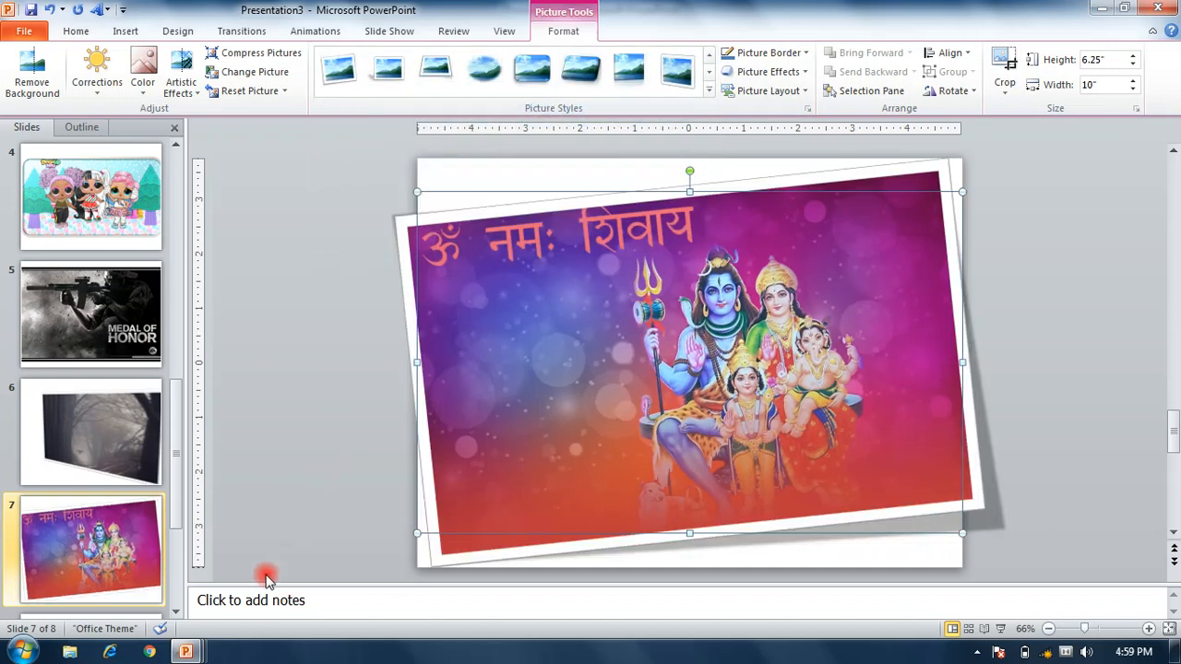
Step: Apply the rounded black-frame picture style with a reflection to the two-soldiers picture on slide 8
click(173, 601)
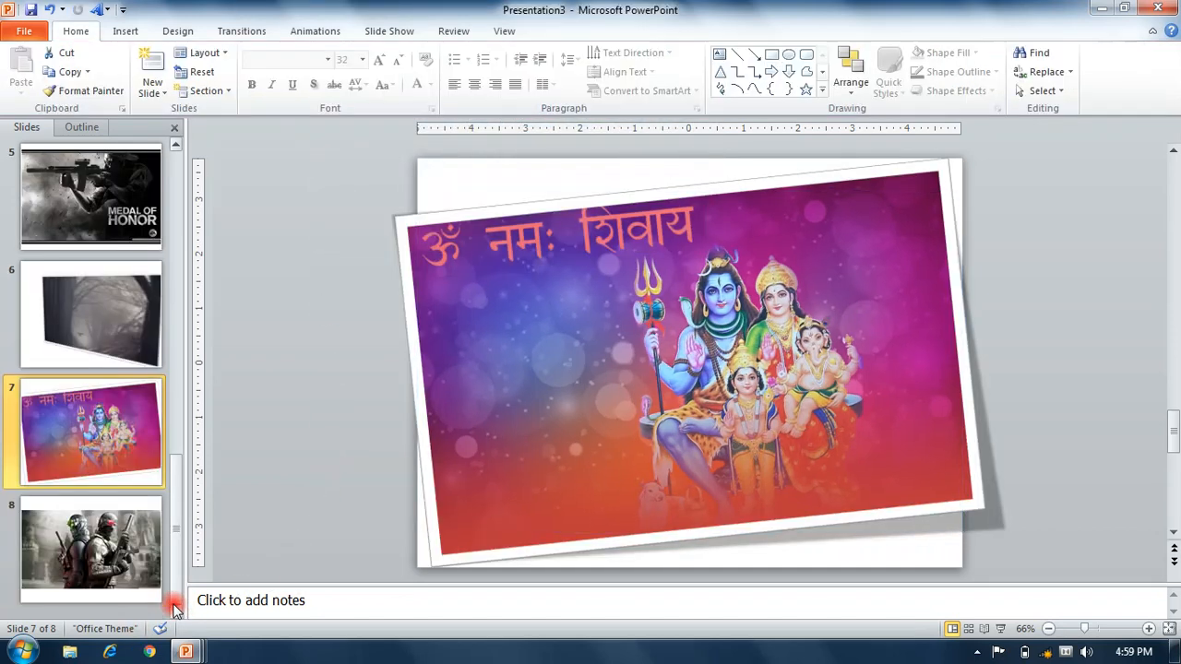
click(689, 251)
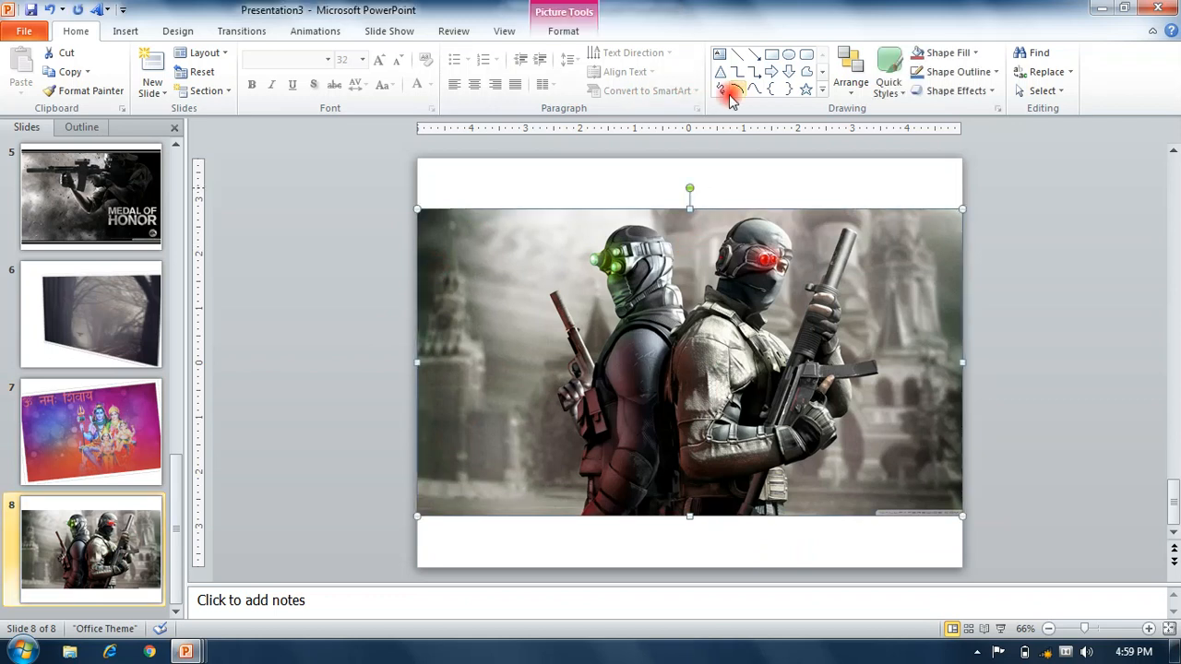
click(574, 36)
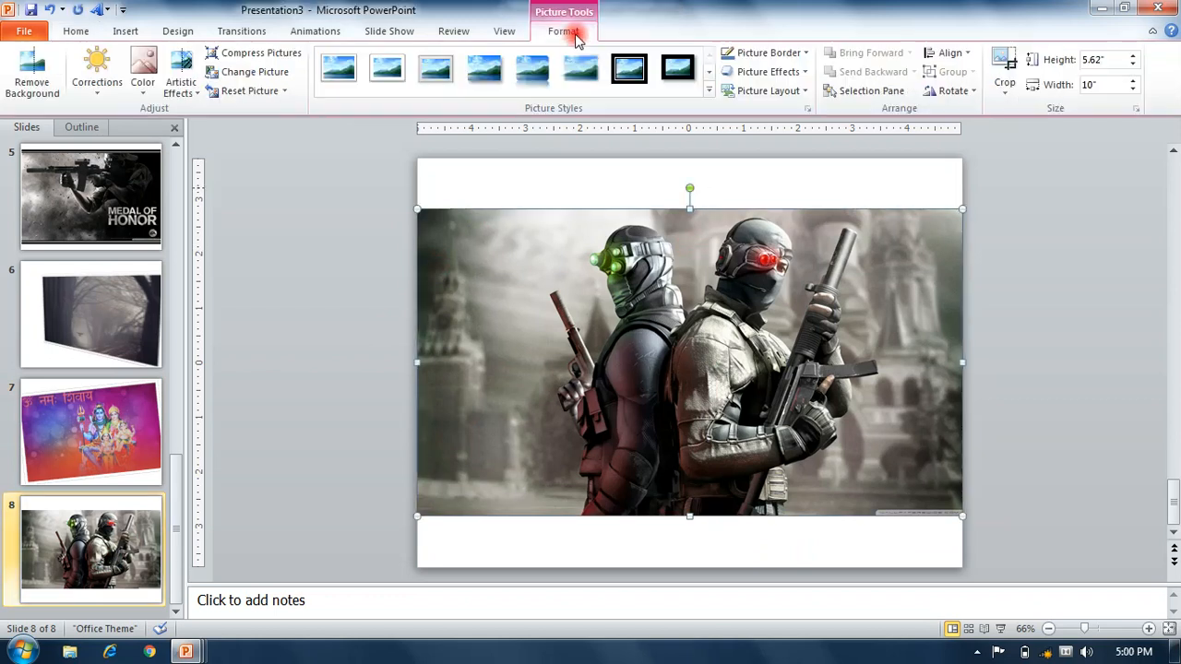
click(712, 92)
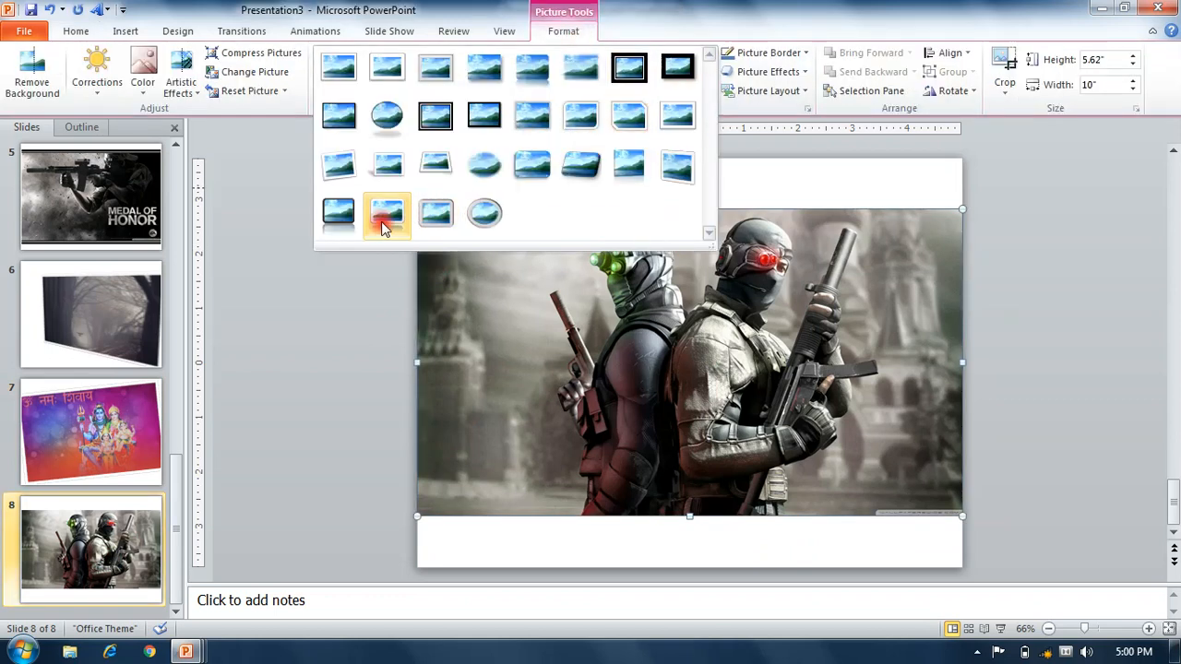
click(348, 217)
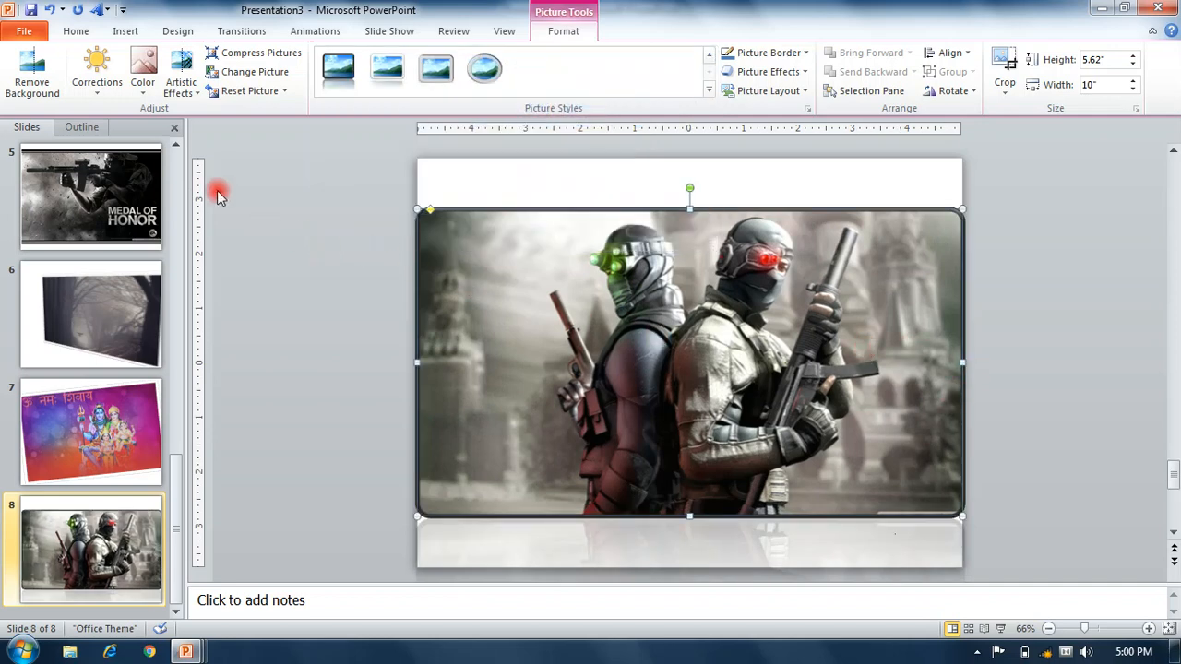
Step: Apply the Cube transition to slide 8
click(238, 33)
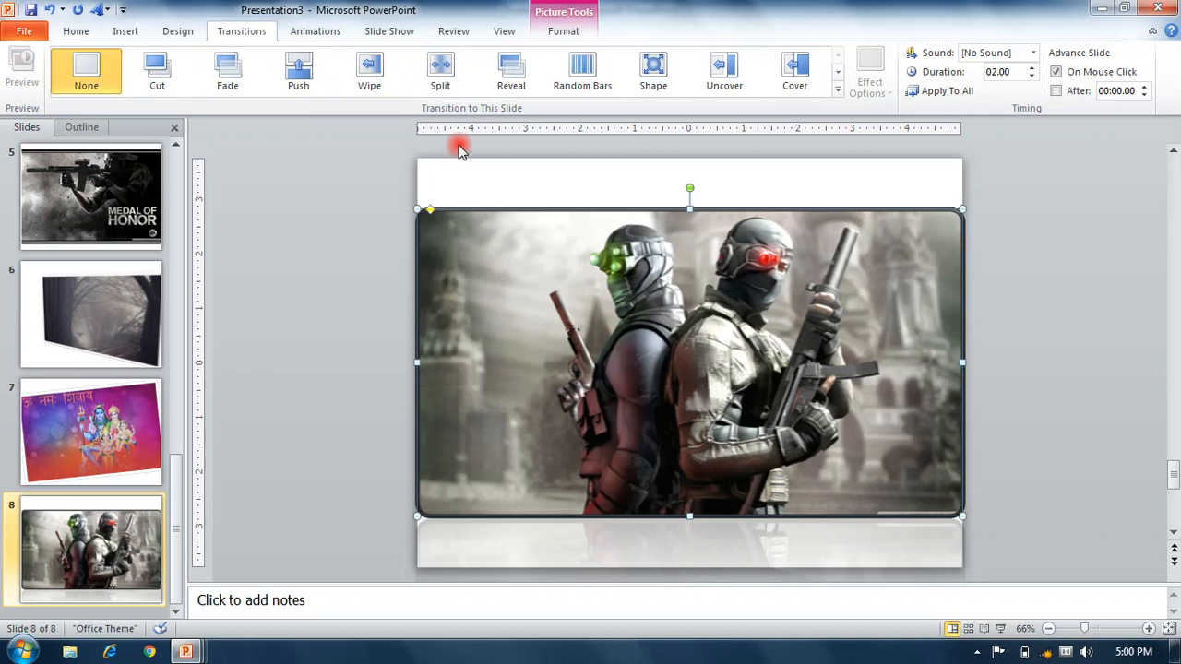
drag(174, 453, 184, 171)
click(251, 74)
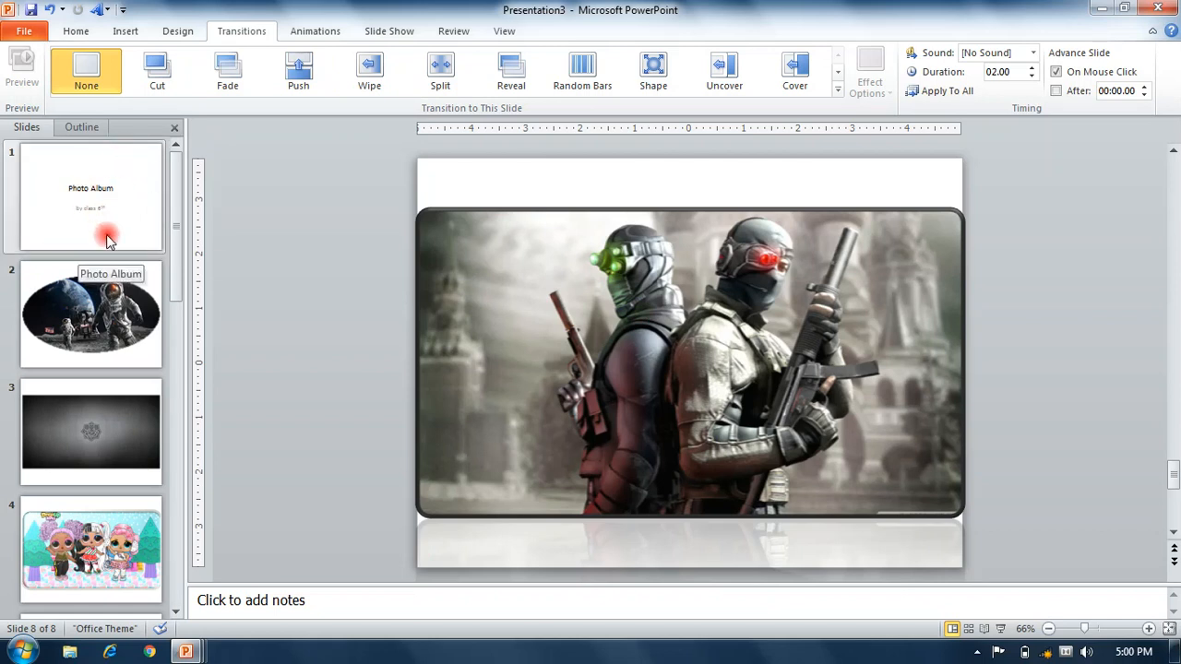
click(838, 94)
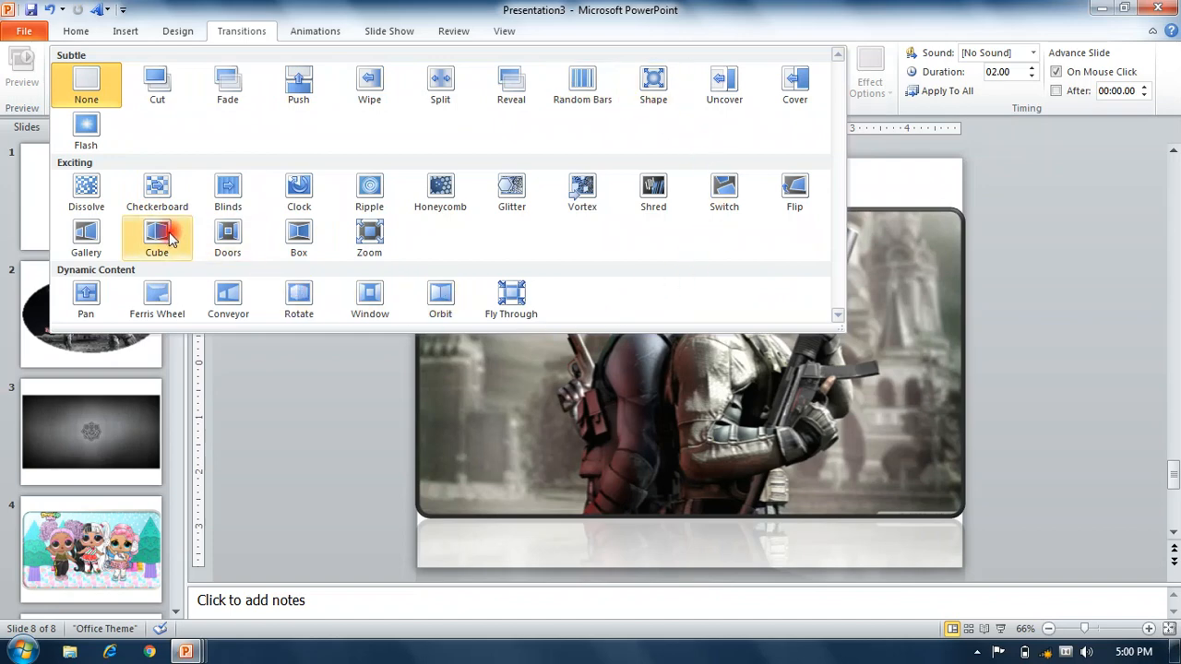
click(167, 232)
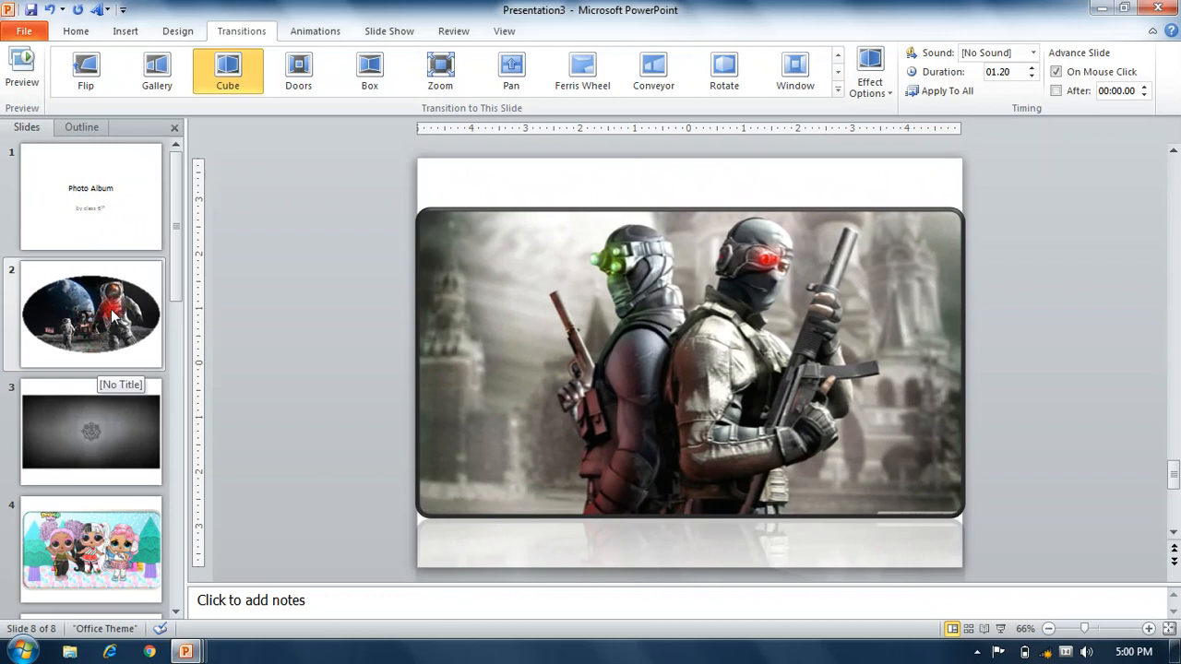
Step: Apply the Push transition to the Photo Album title slide and the Shape transition to slide 2
click(125, 211)
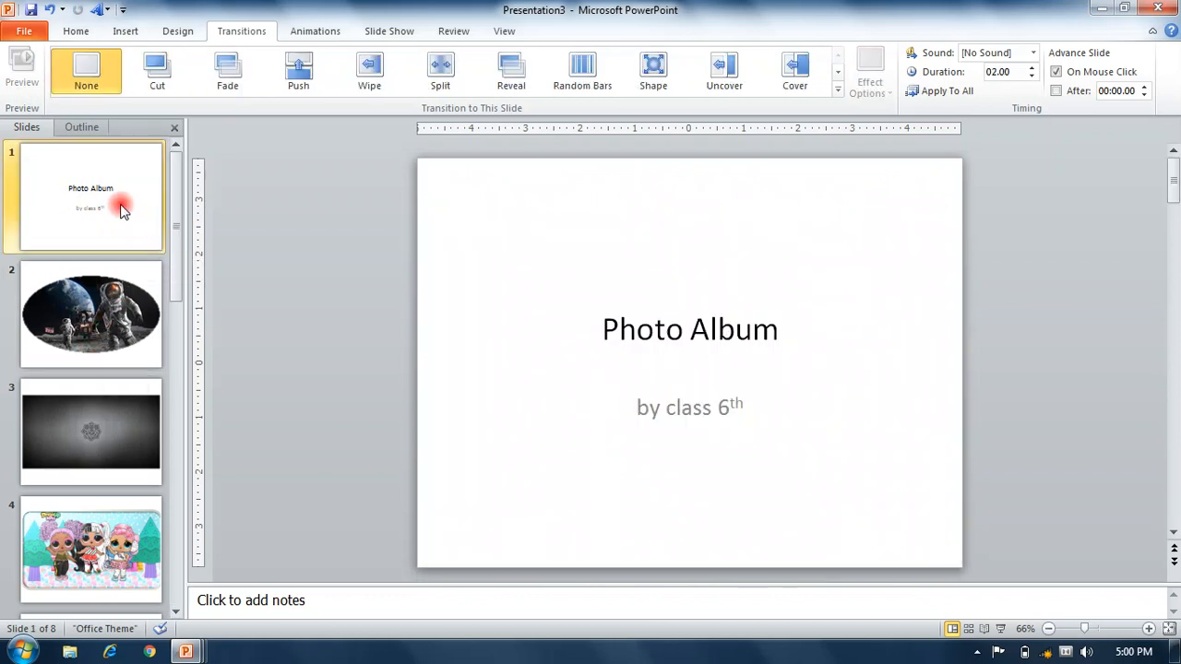
click(293, 78)
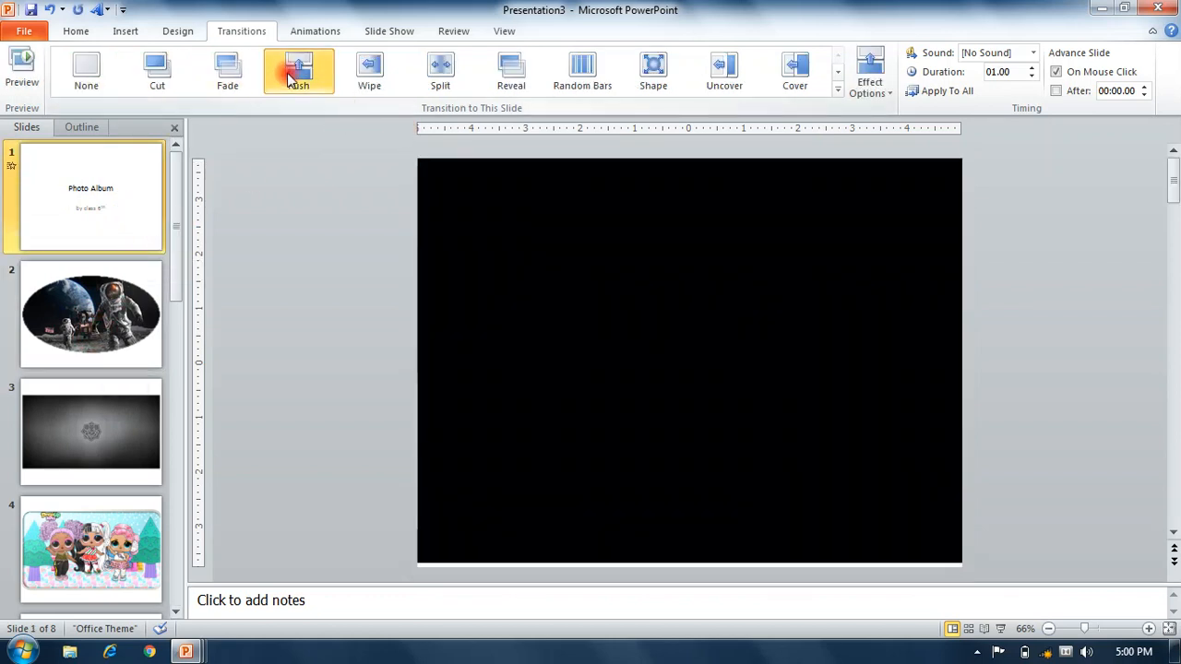
click(137, 323)
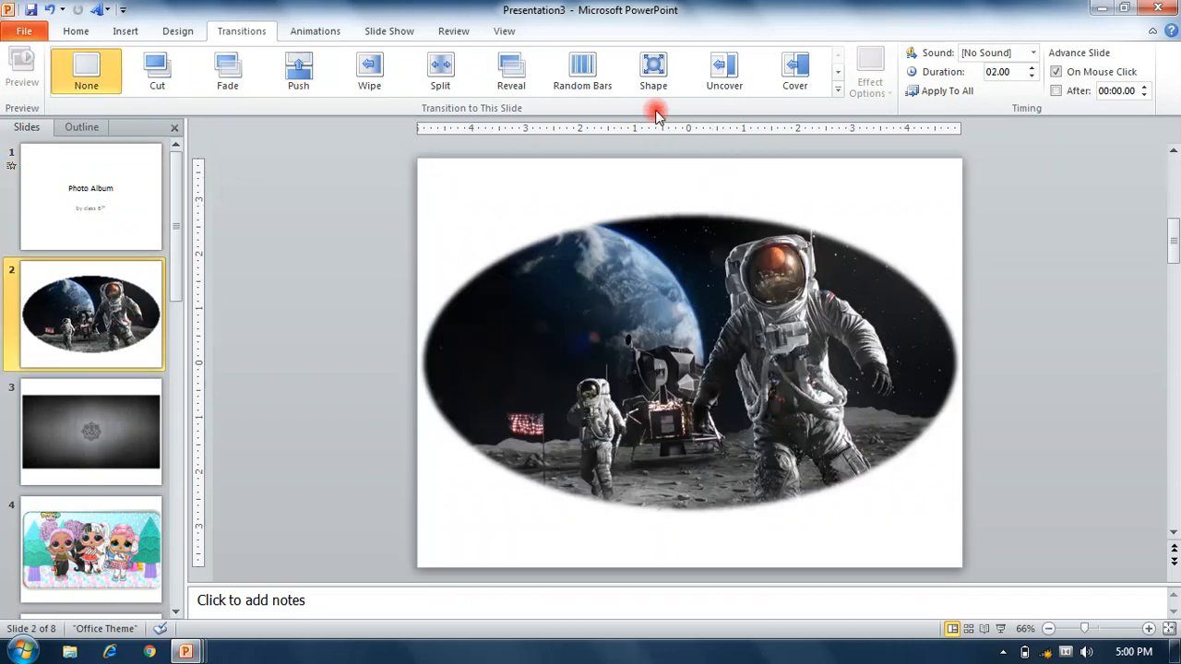
click(655, 74)
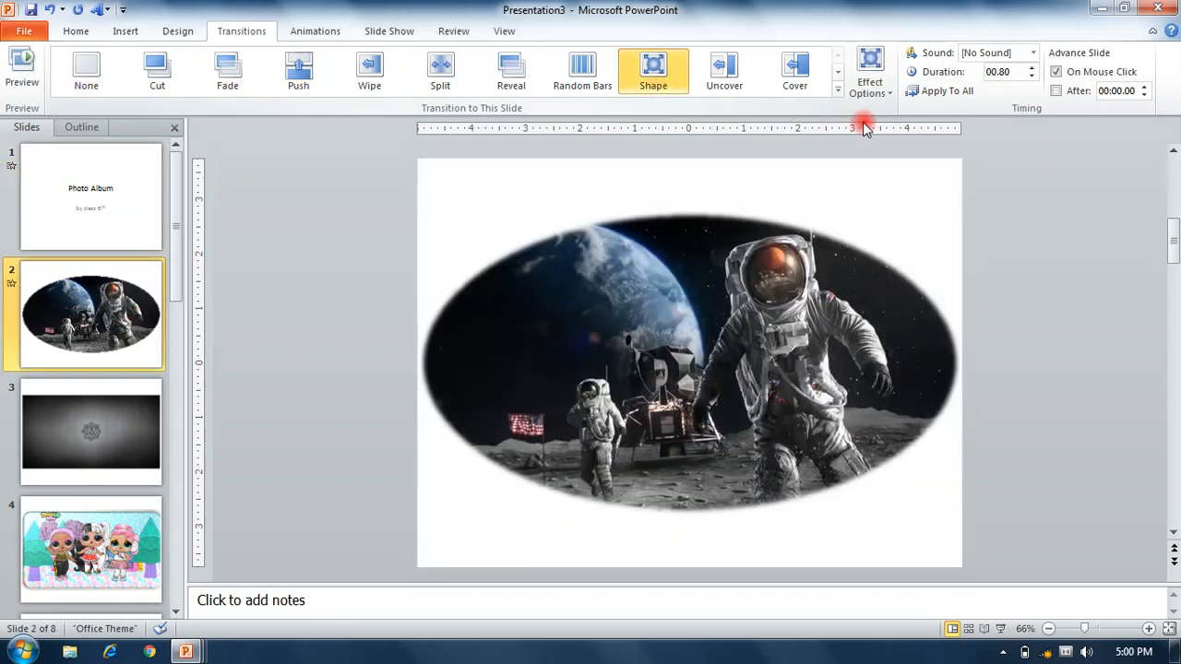
Step: Apply the Shred transition to slide 3 and the Cover transition to slide 4
click(103, 449)
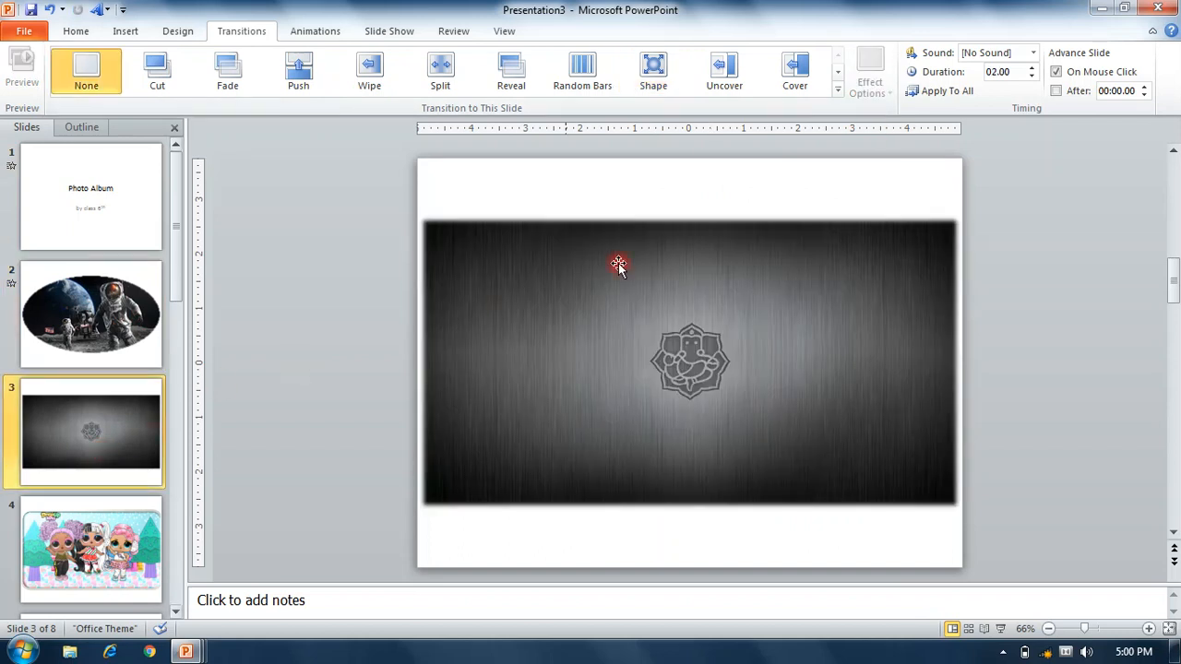
click(838, 89)
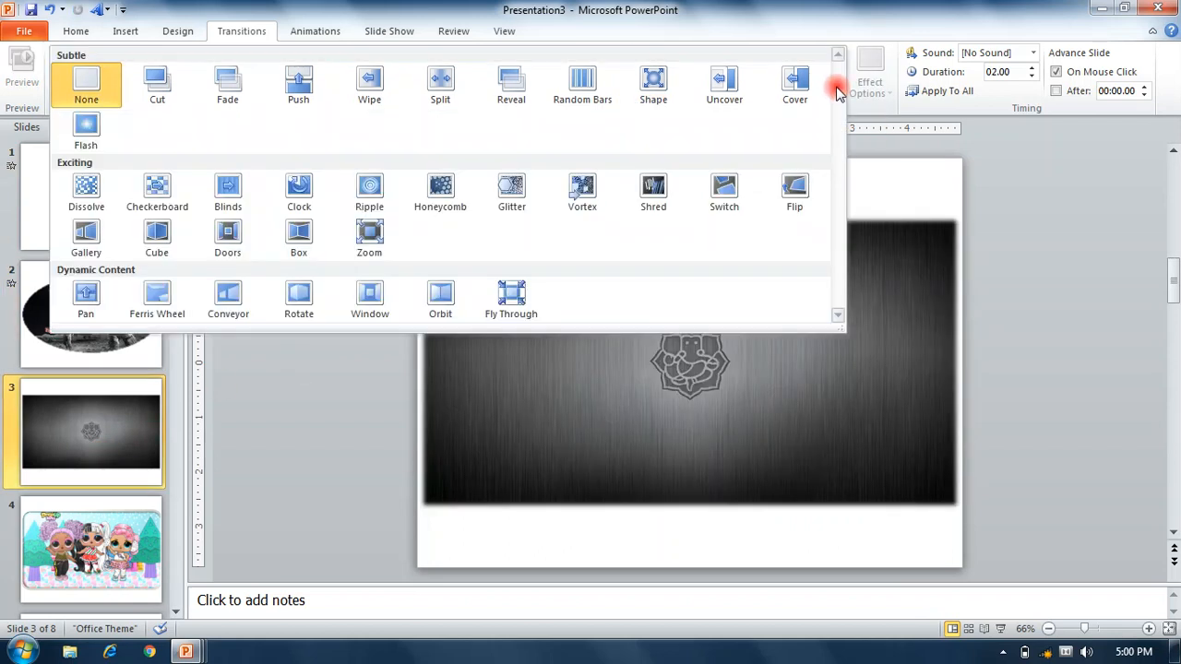
click(663, 199)
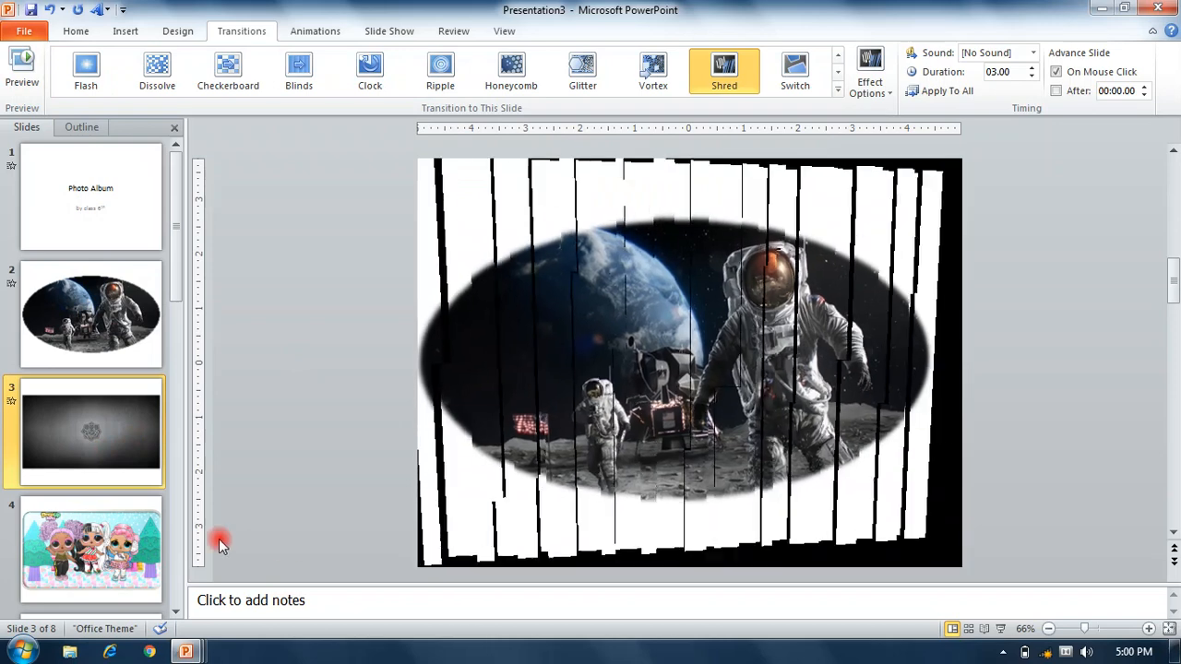
click(104, 544)
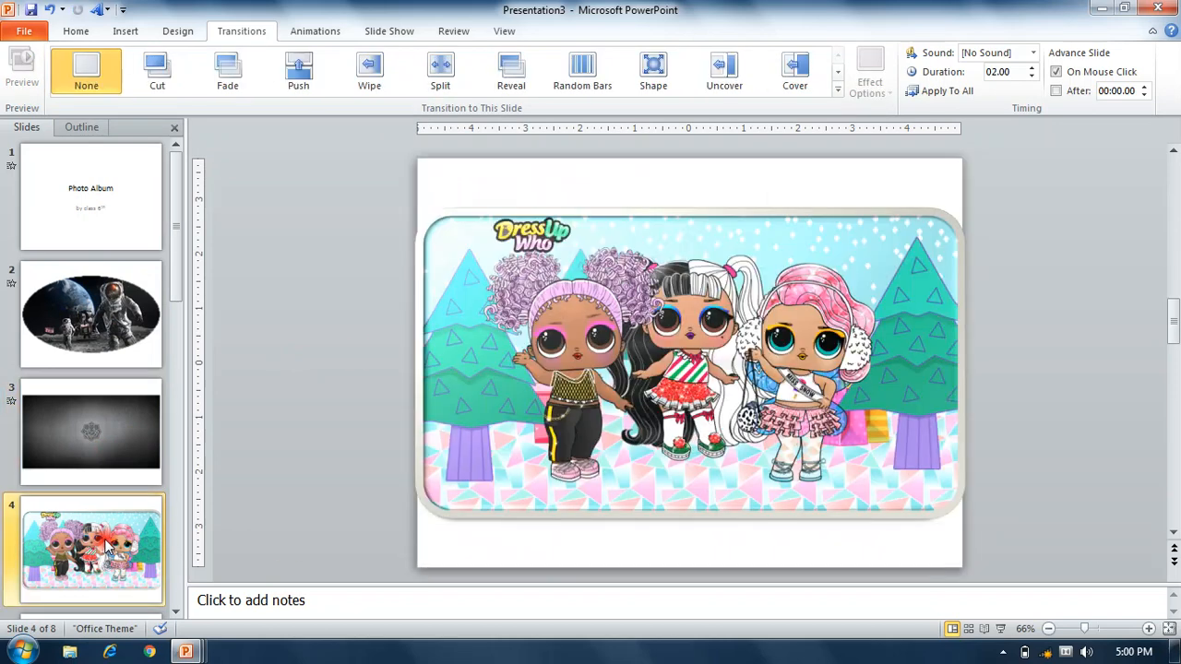
click(824, 85)
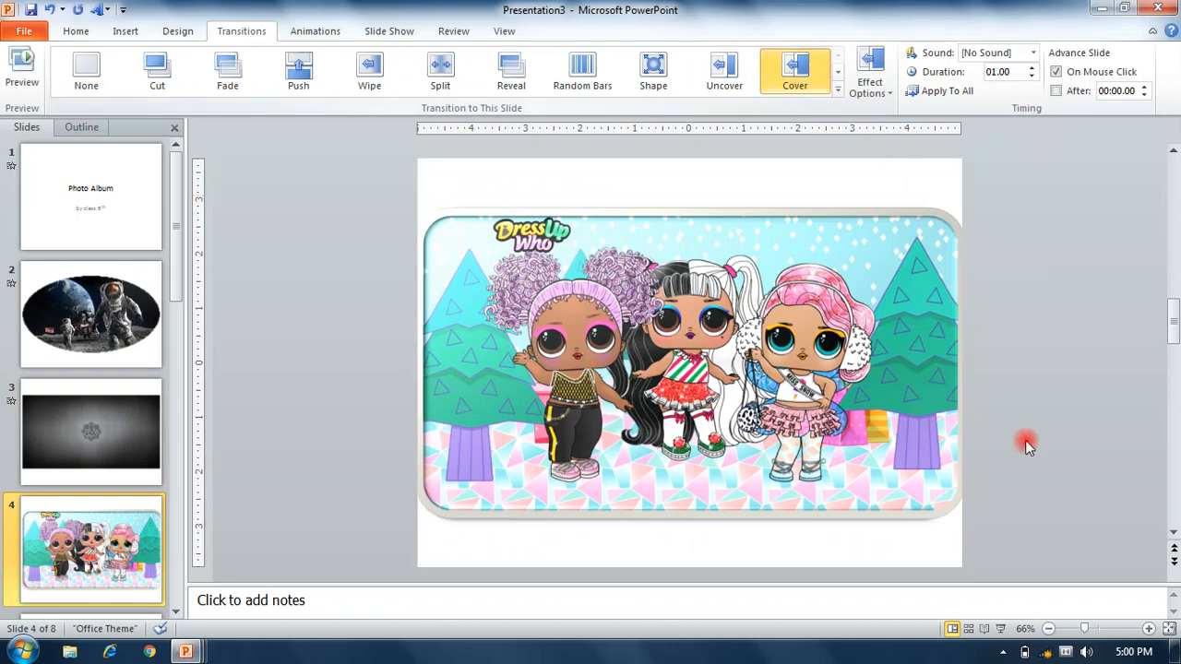
Step: Apply the Vortex transition to the Medal of Honor picture on slide 5
click(176, 616)
click(91, 540)
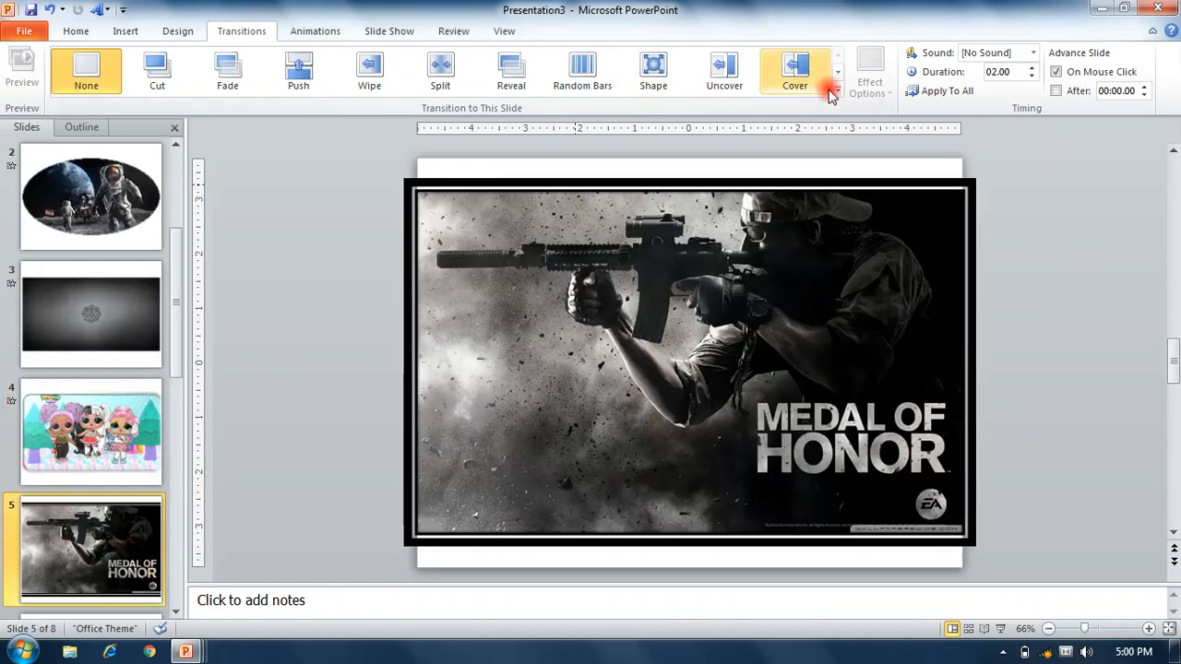
click(834, 91)
click(581, 191)
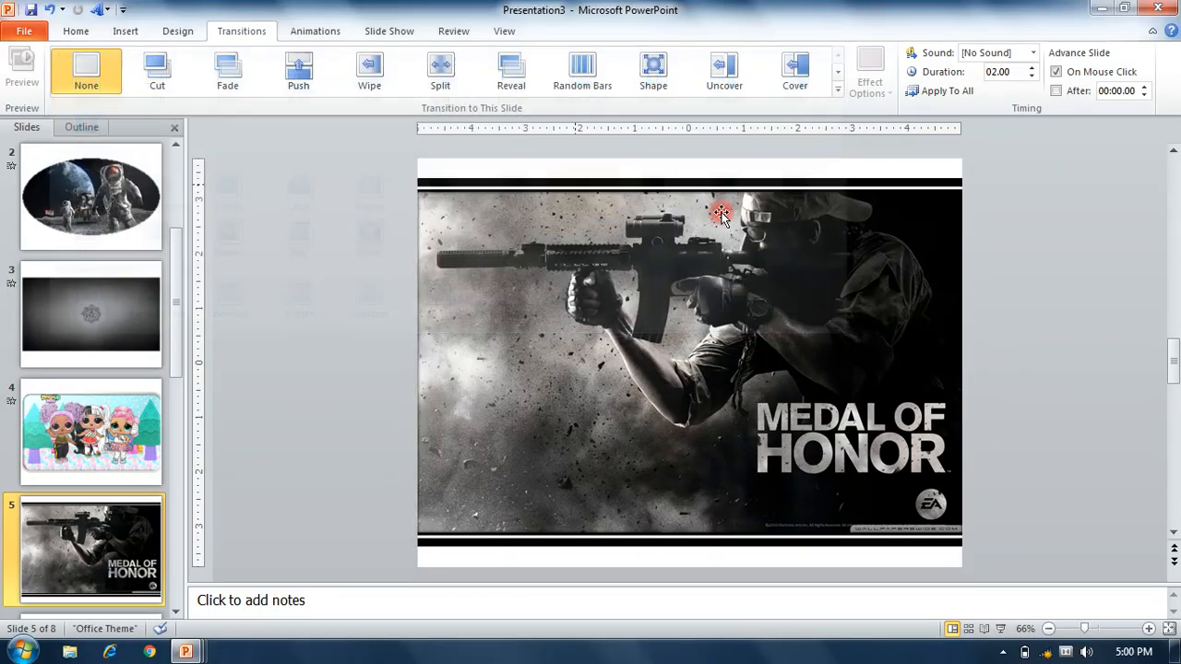
Step: Apply the Honeycomb transition to the forest picture on slide 6
click(175, 611)
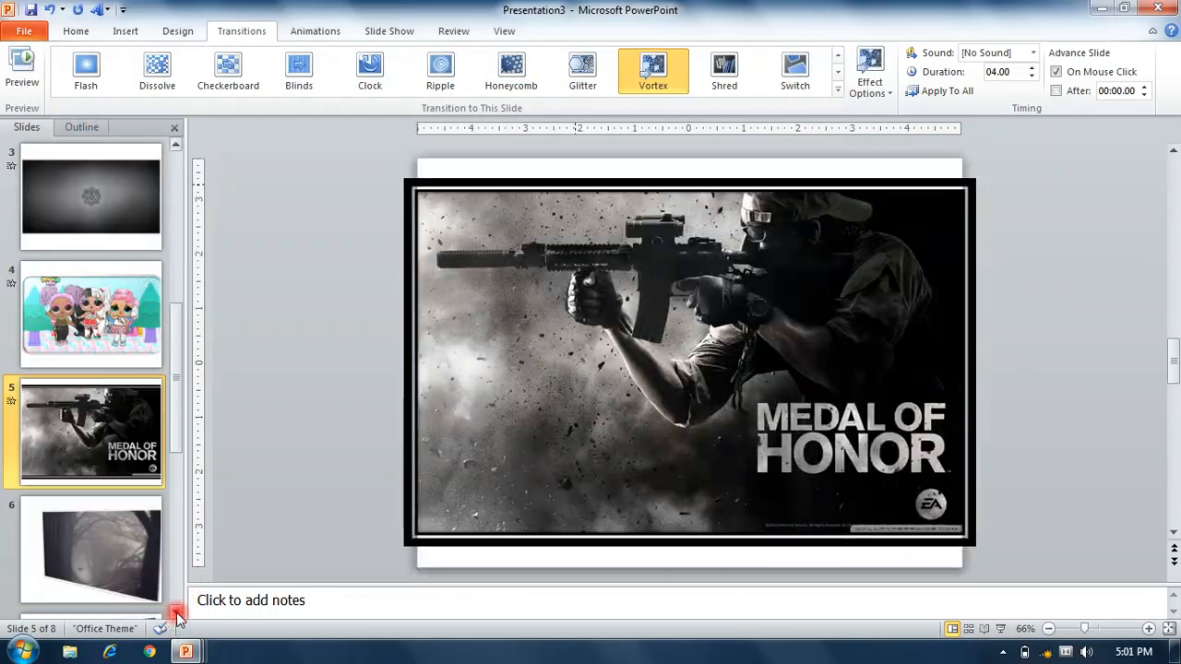
click(115, 556)
click(837, 89)
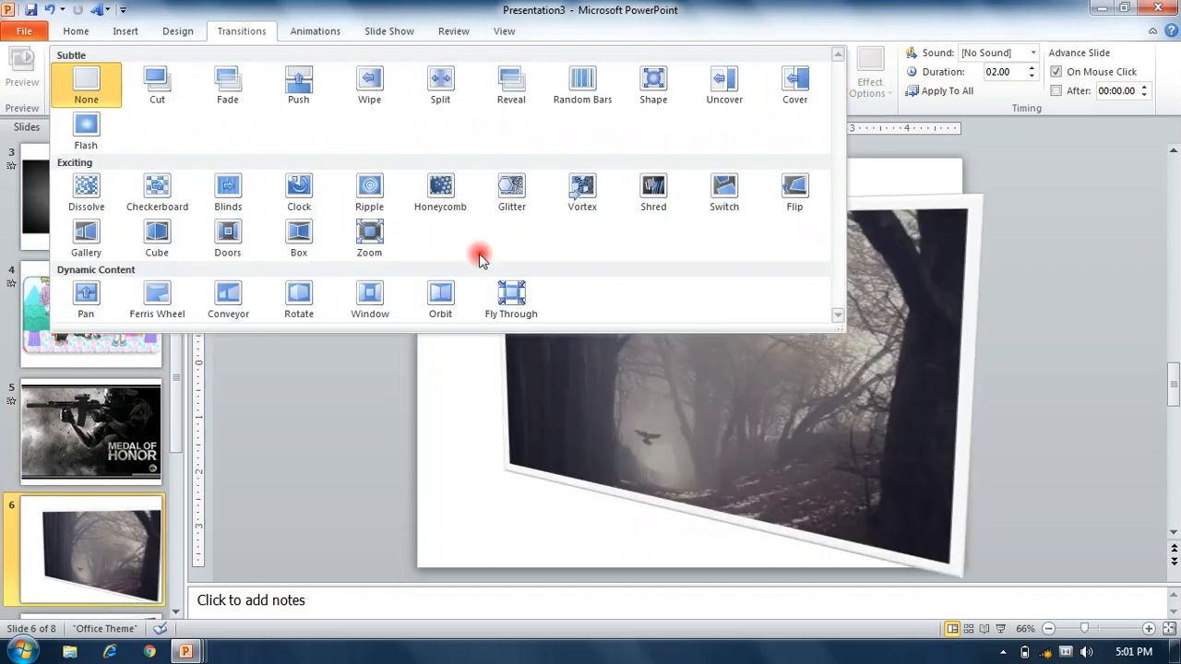
click(424, 212)
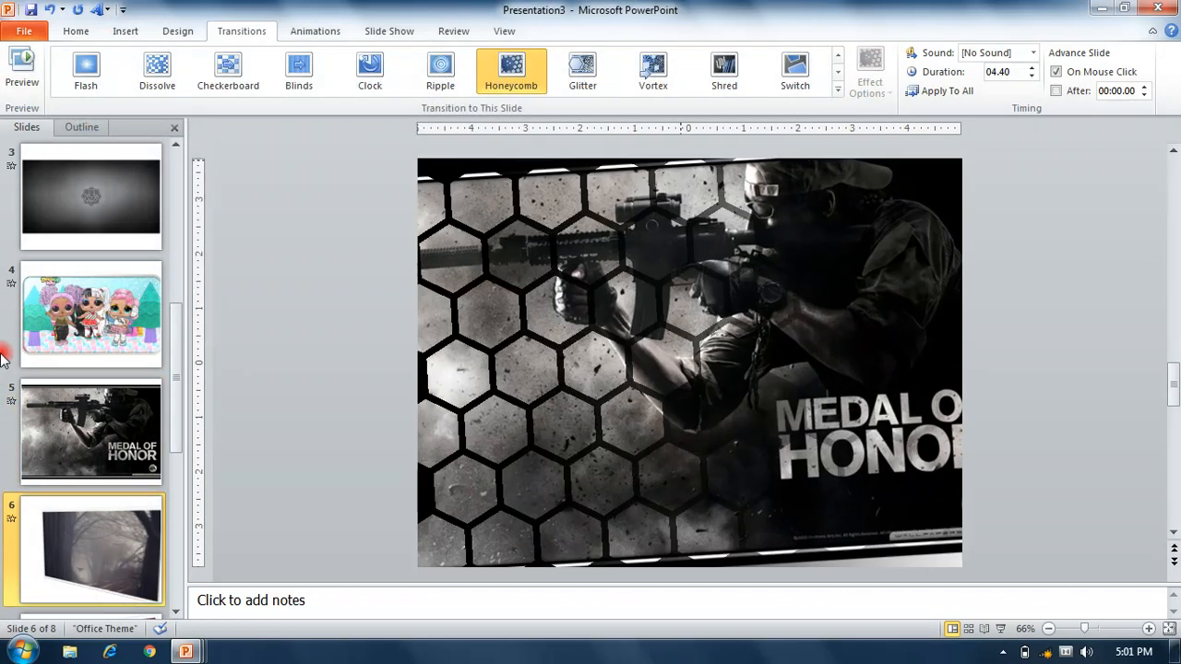
Step: Apply the Glitter transition to the Om Namah Shivay picture on slide 7
click(175, 611)
click(175, 611)
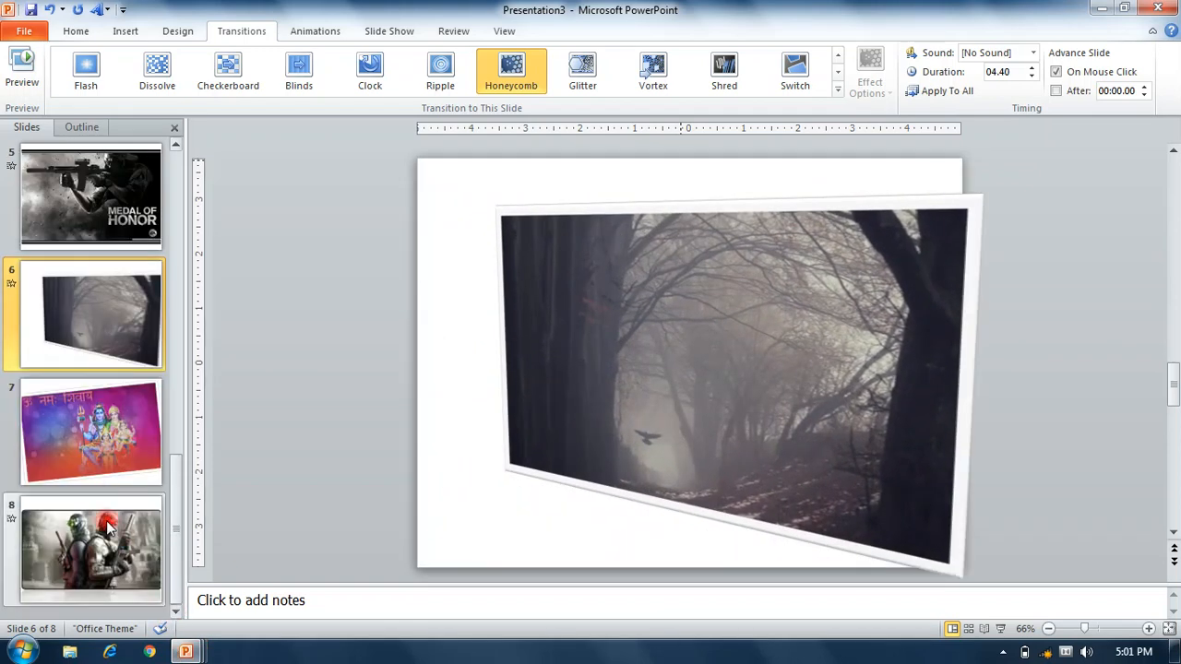
click(90, 431)
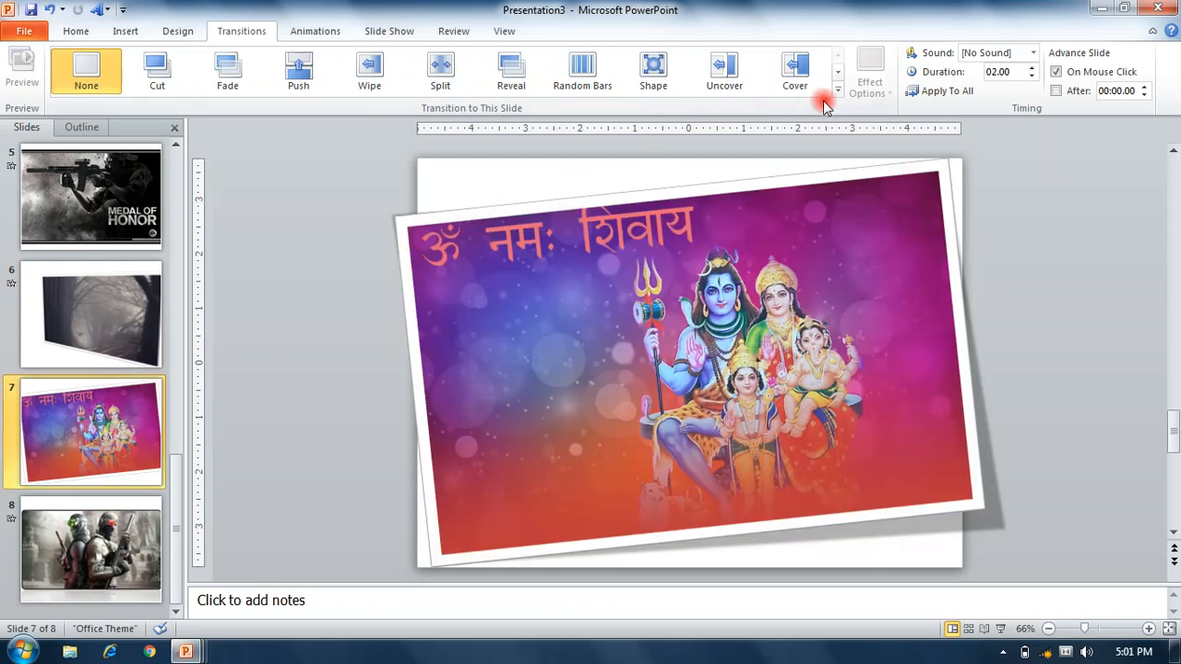
click(837, 74)
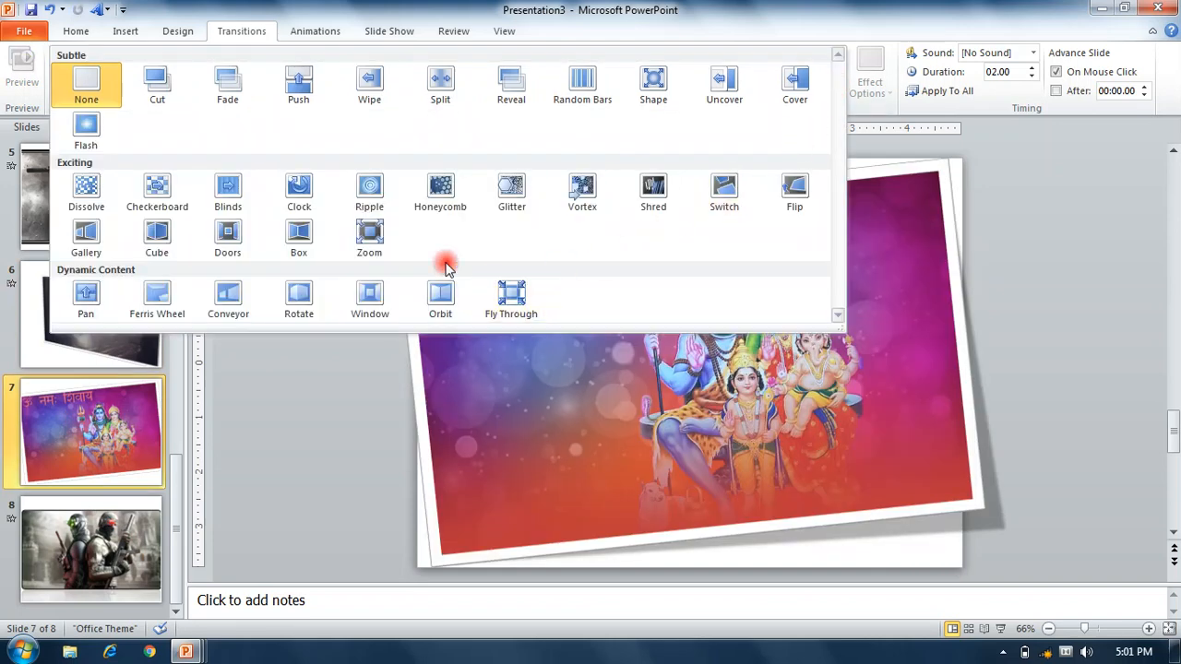
click(501, 200)
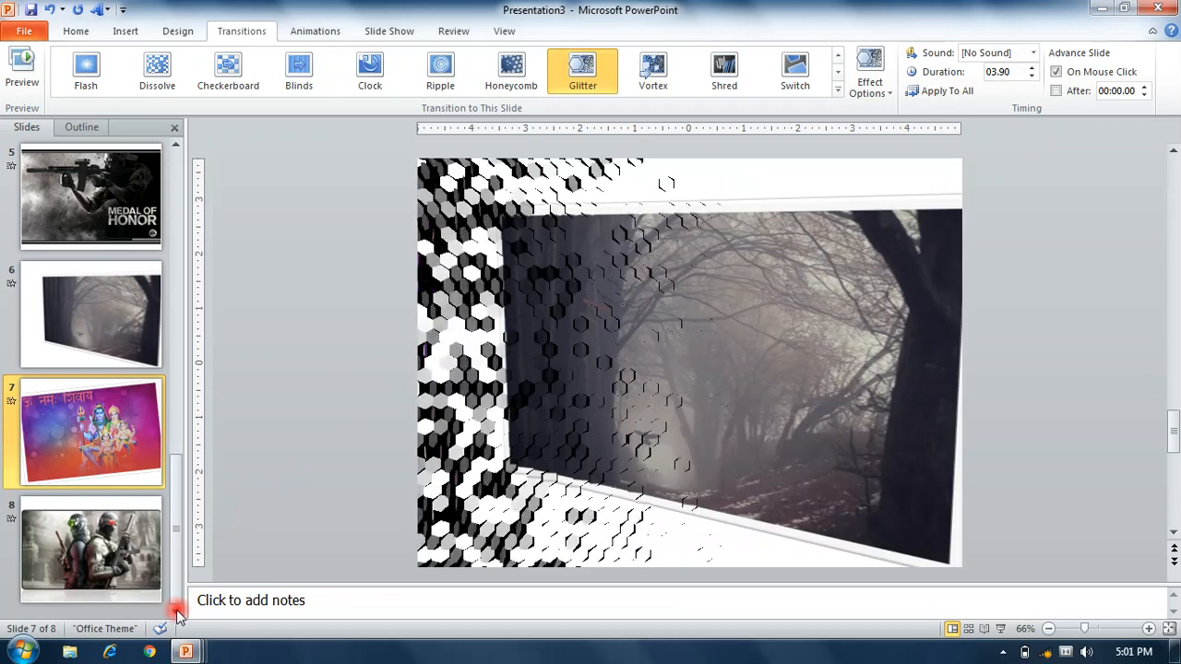
Step: Change the transition of slide 8, the picture of two armed soldiers, to Rotate
click(158, 549)
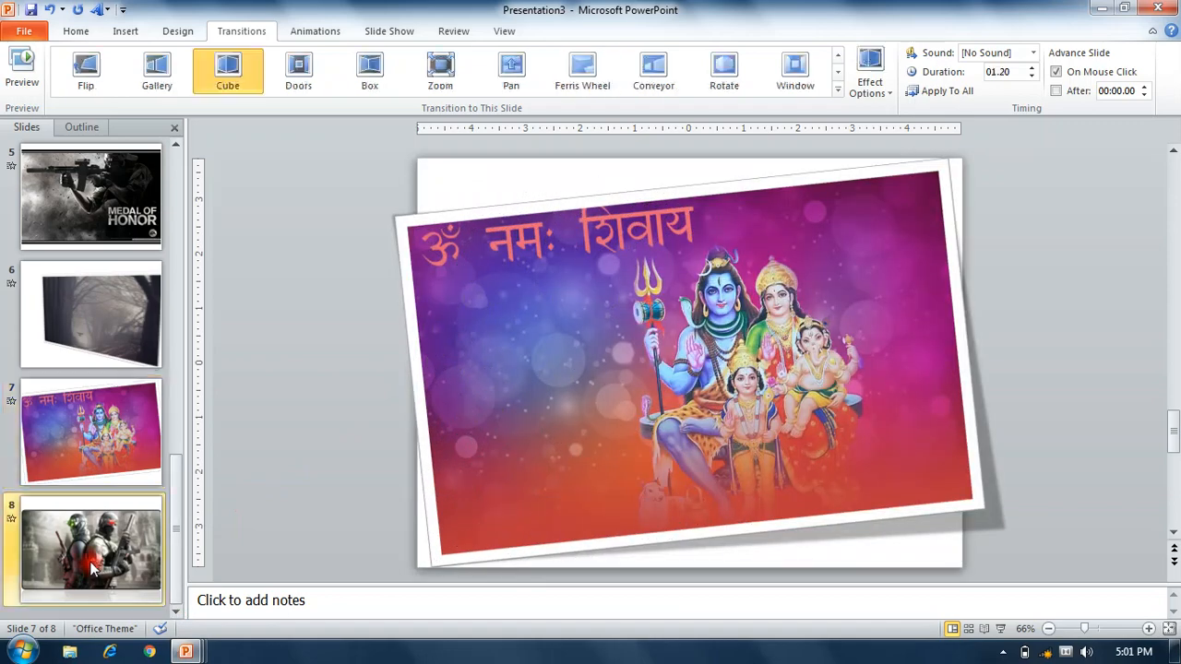
click(838, 90)
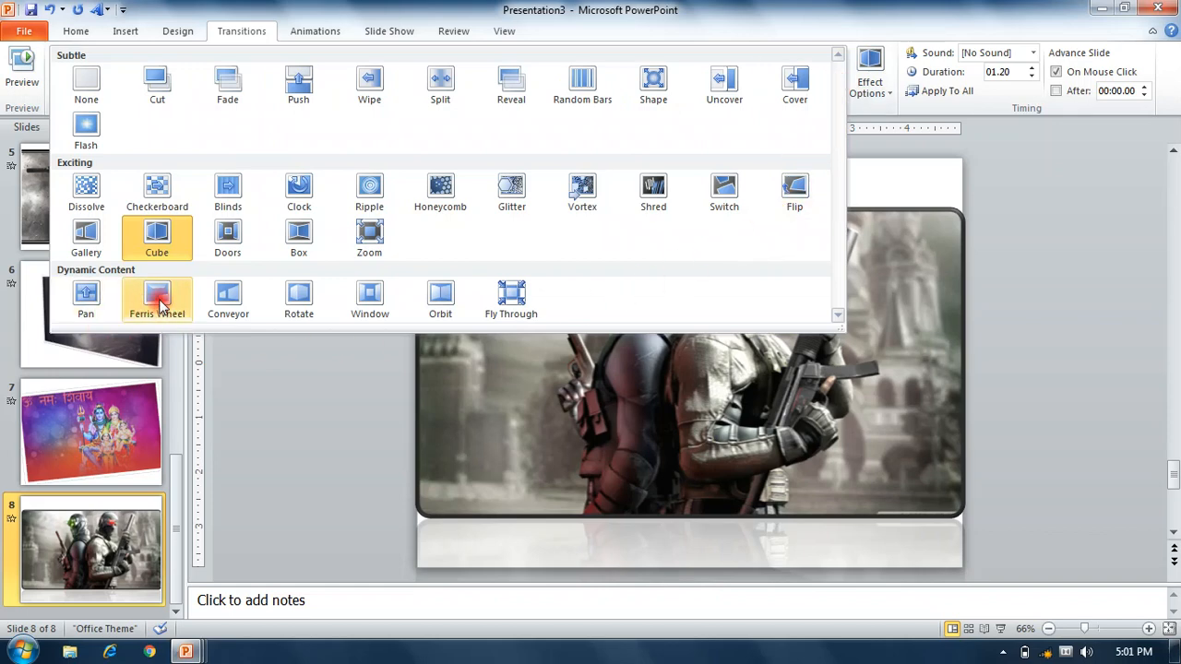
click(301, 290)
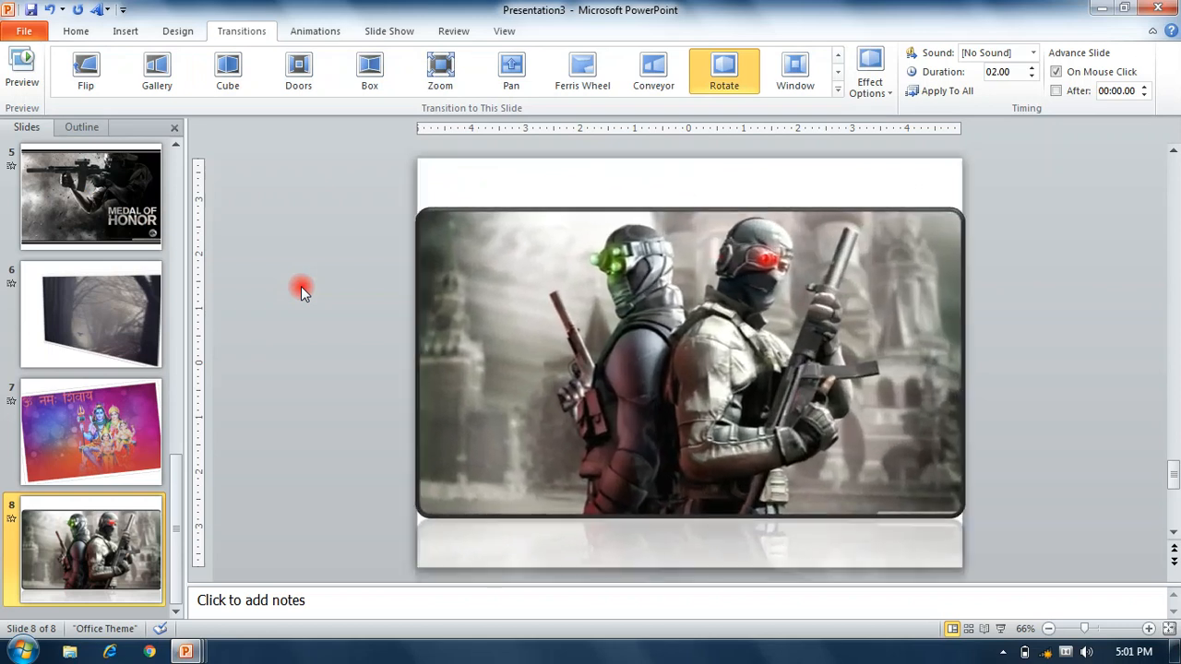
Step: Play the slide show from the beginning through all slides to check the transitions, and exit at the end
click(402, 35)
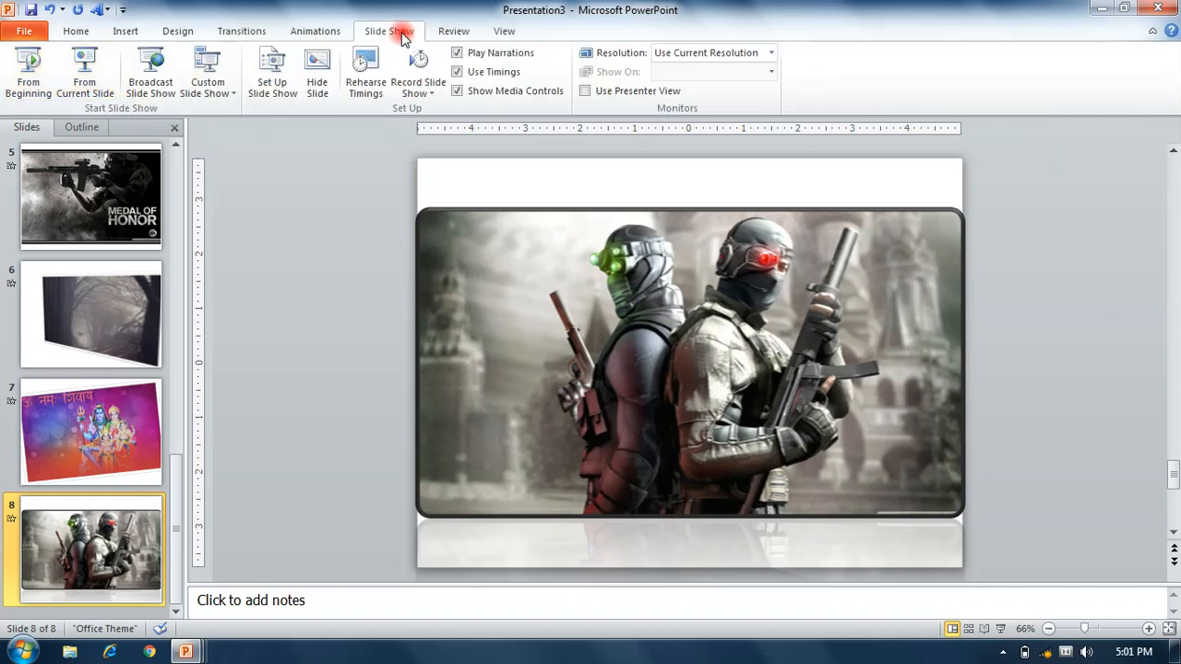
click(40, 75)
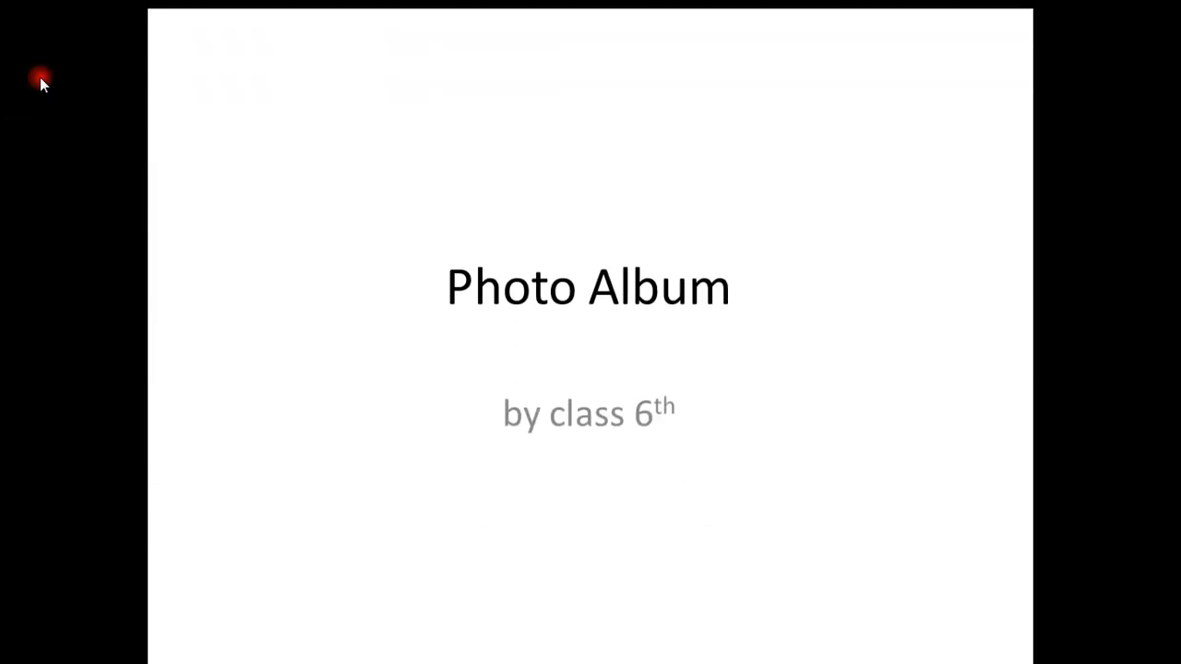
click(40, 77)
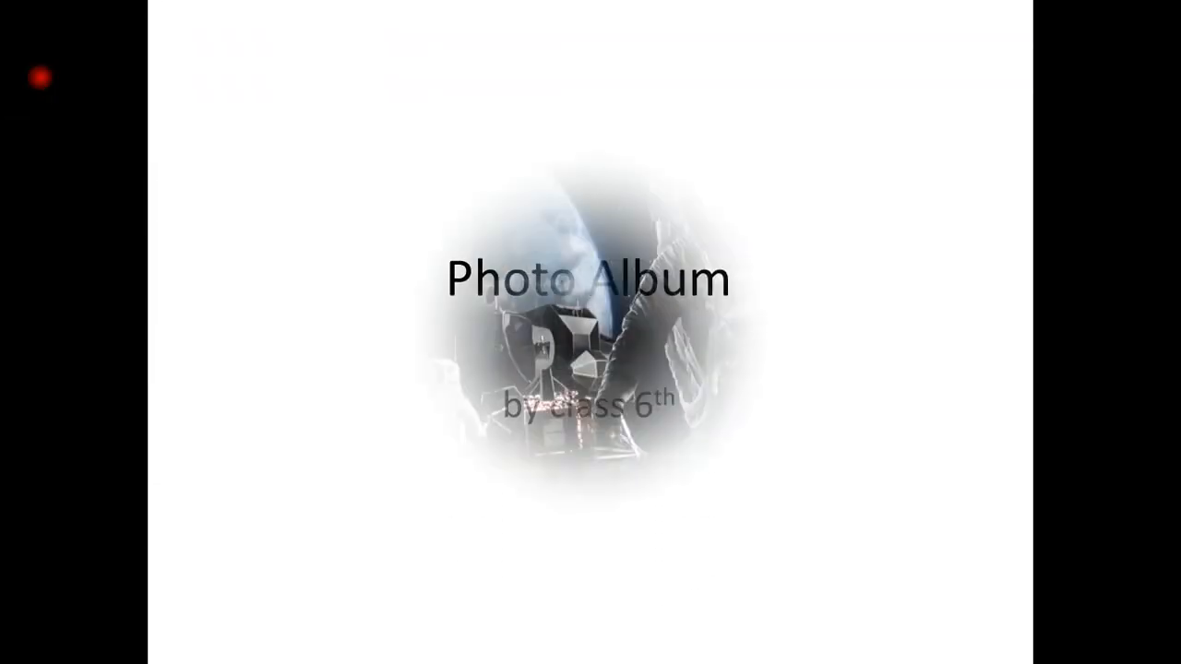
click(40, 78)
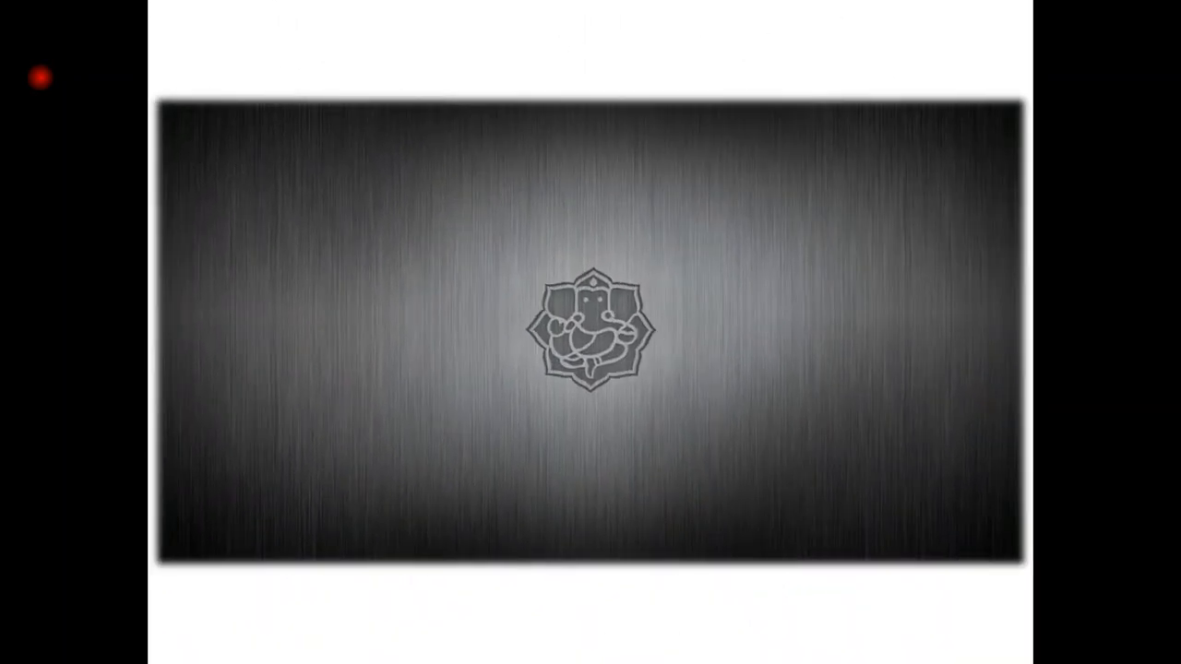
click(40, 78)
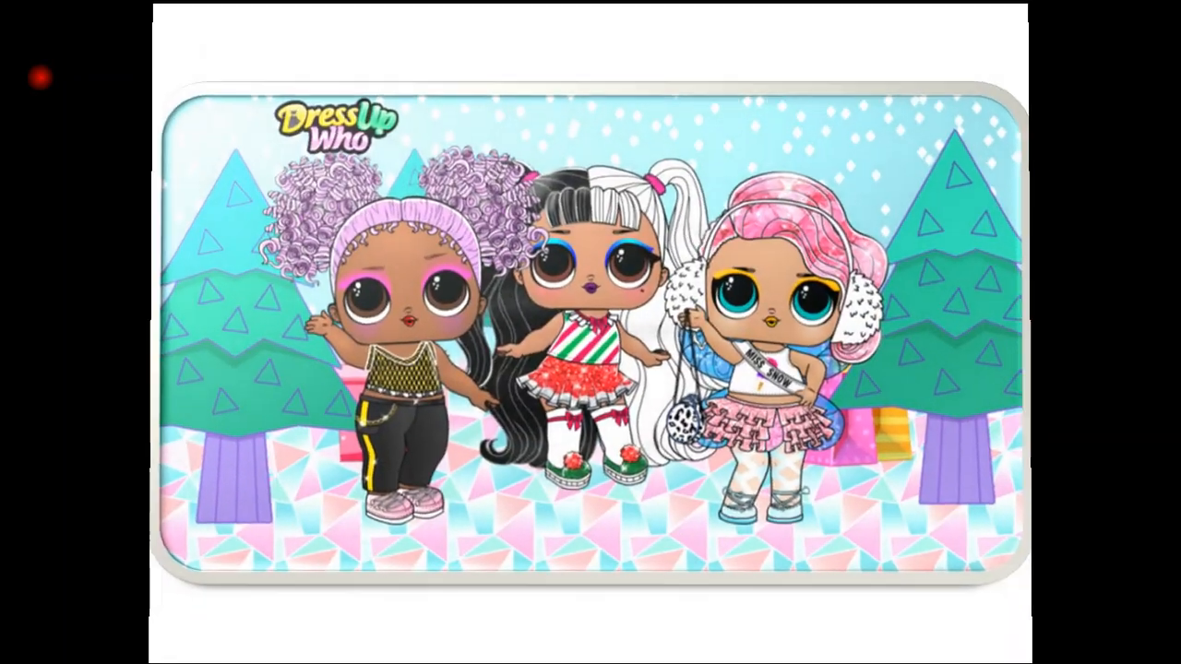
click(39, 81)
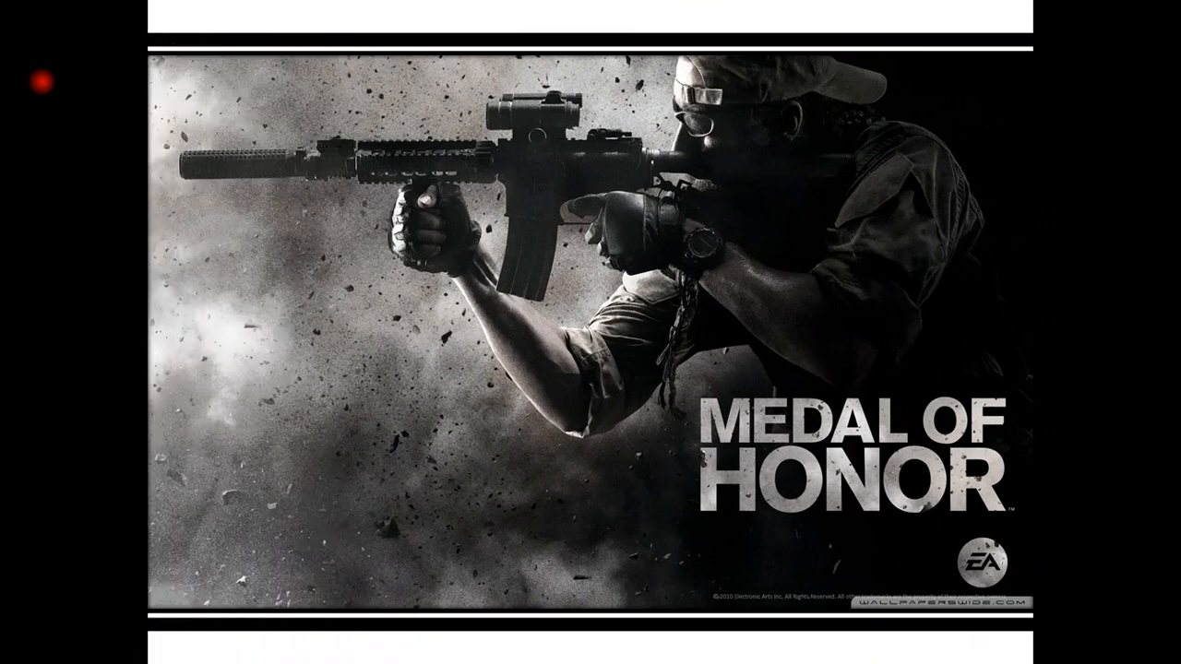
click(41, 81)
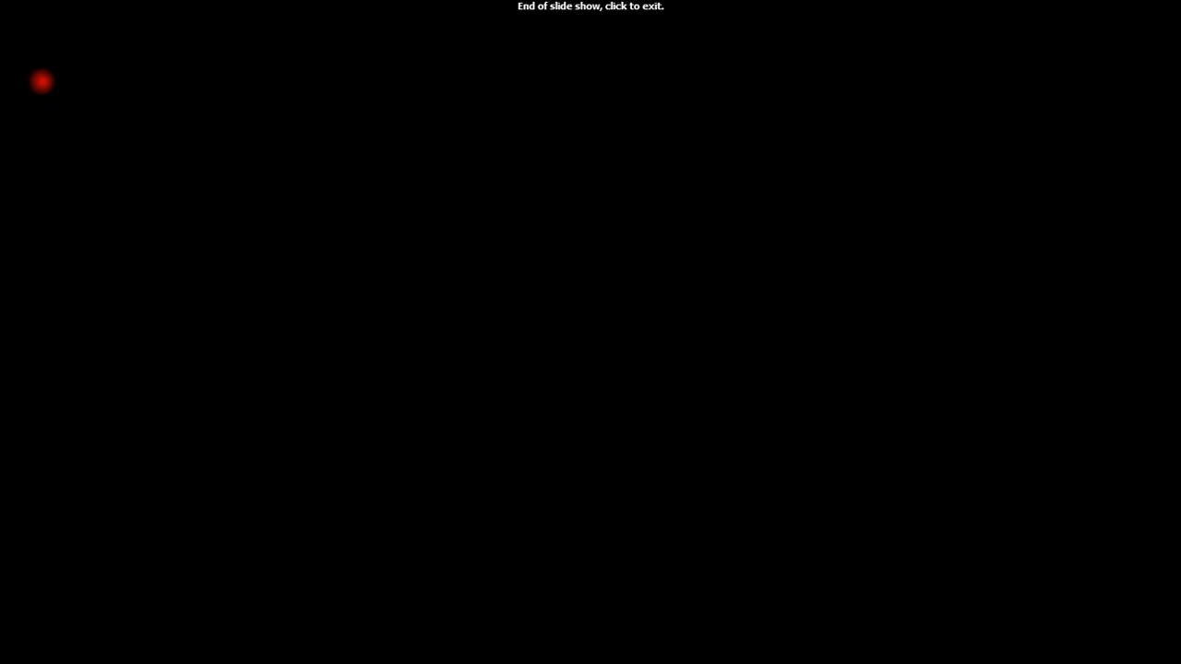
click(42, 82)
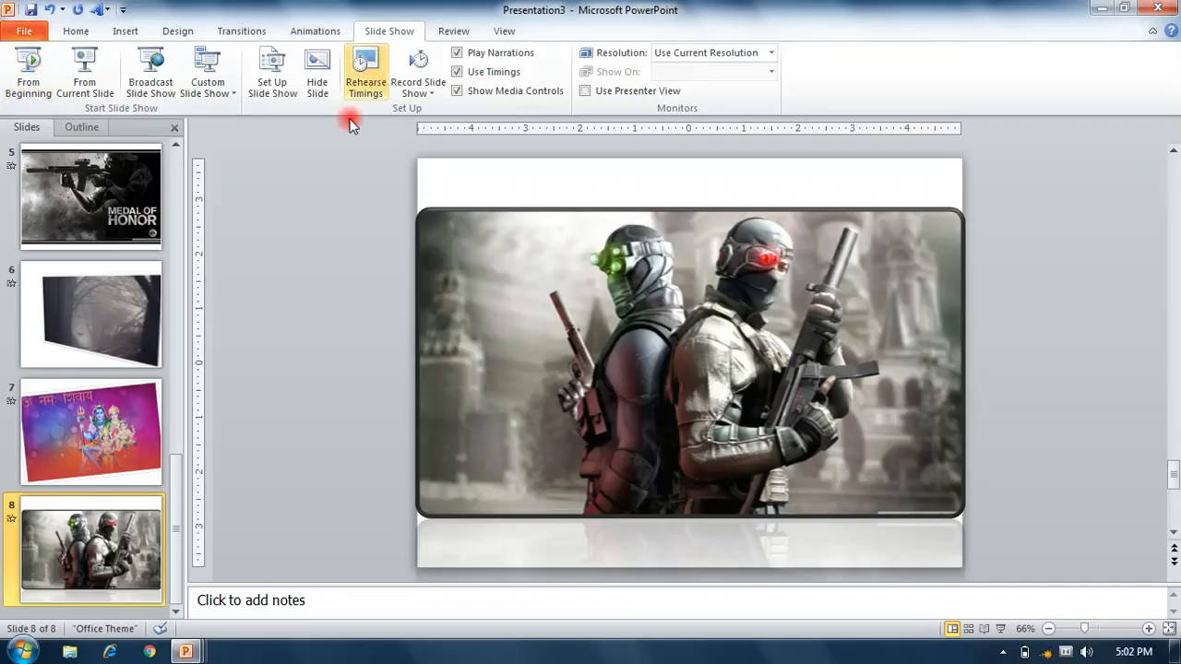
Step: Apply a vertical motion path animation to the Photo Album title text on slide 1
click(240, 32)
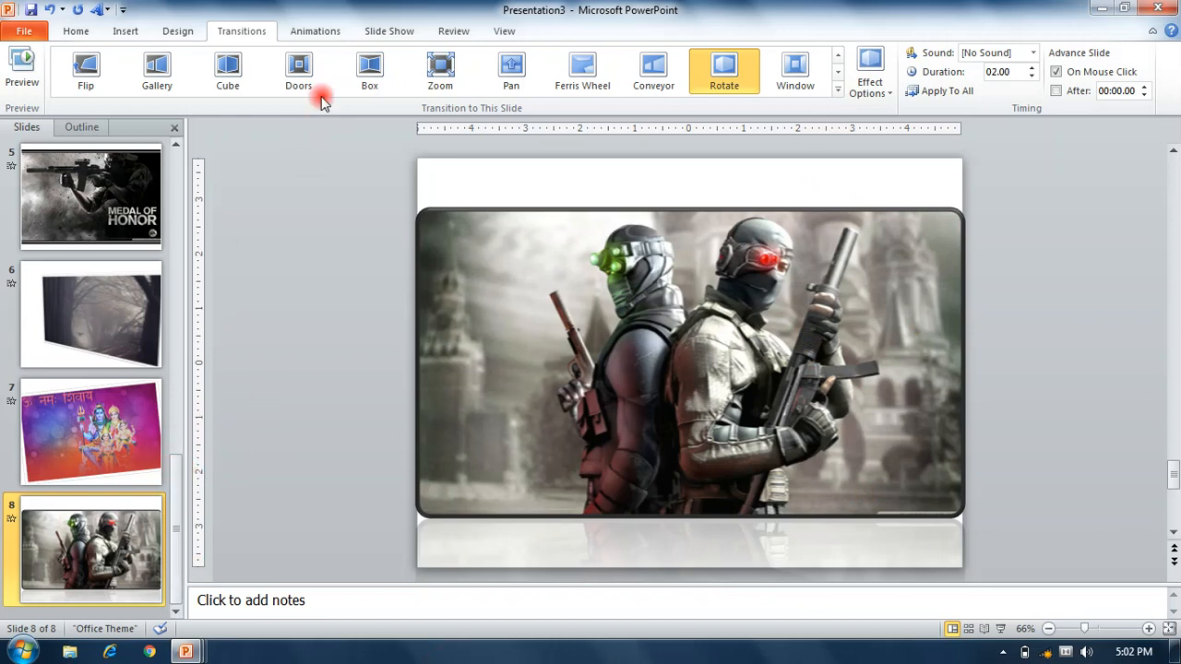
click(316, 32)
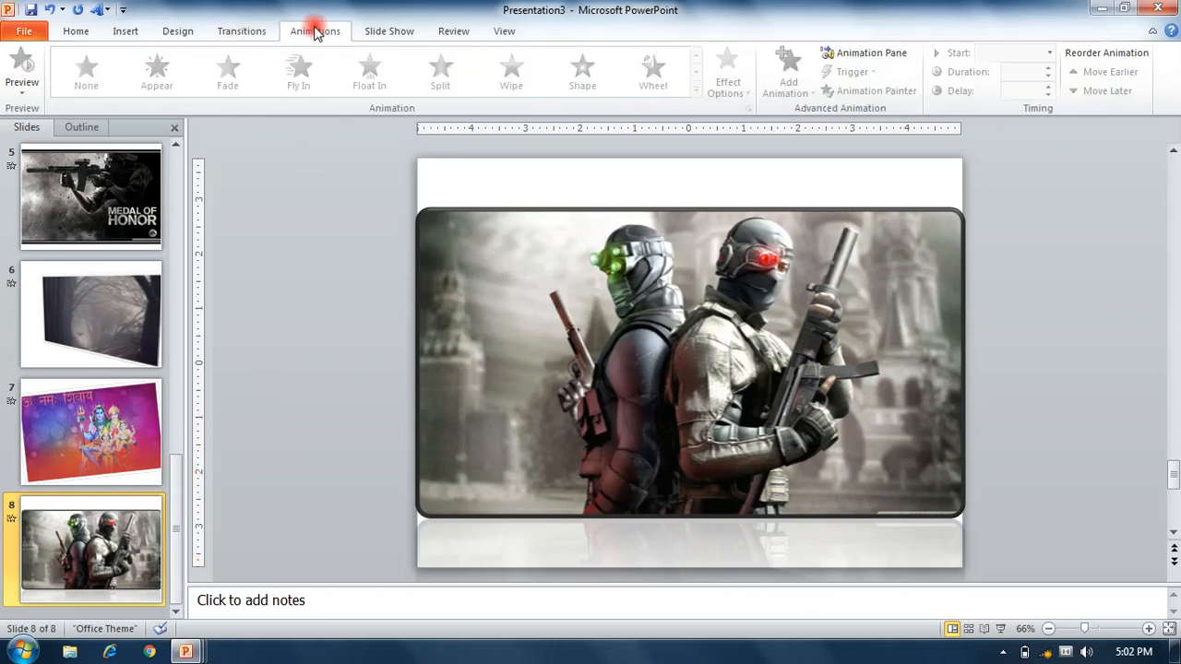
drag(189, 297, 171, 184)
click(83, 208)
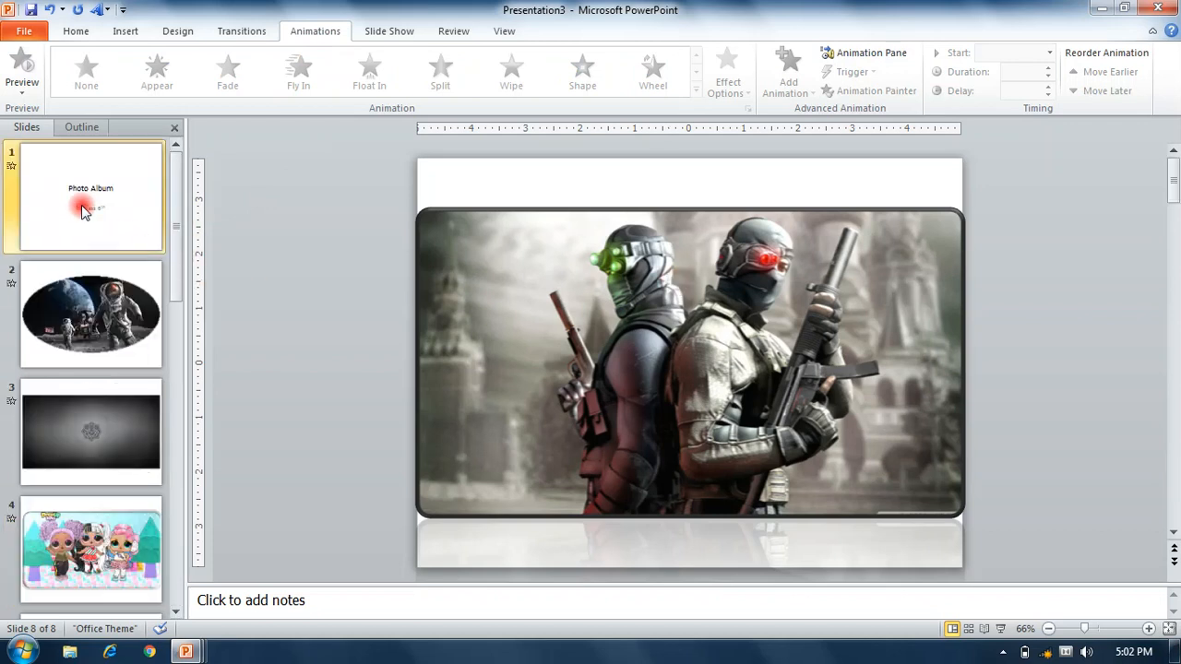
click(672, 332)
drag(812, 333, 627, 352)
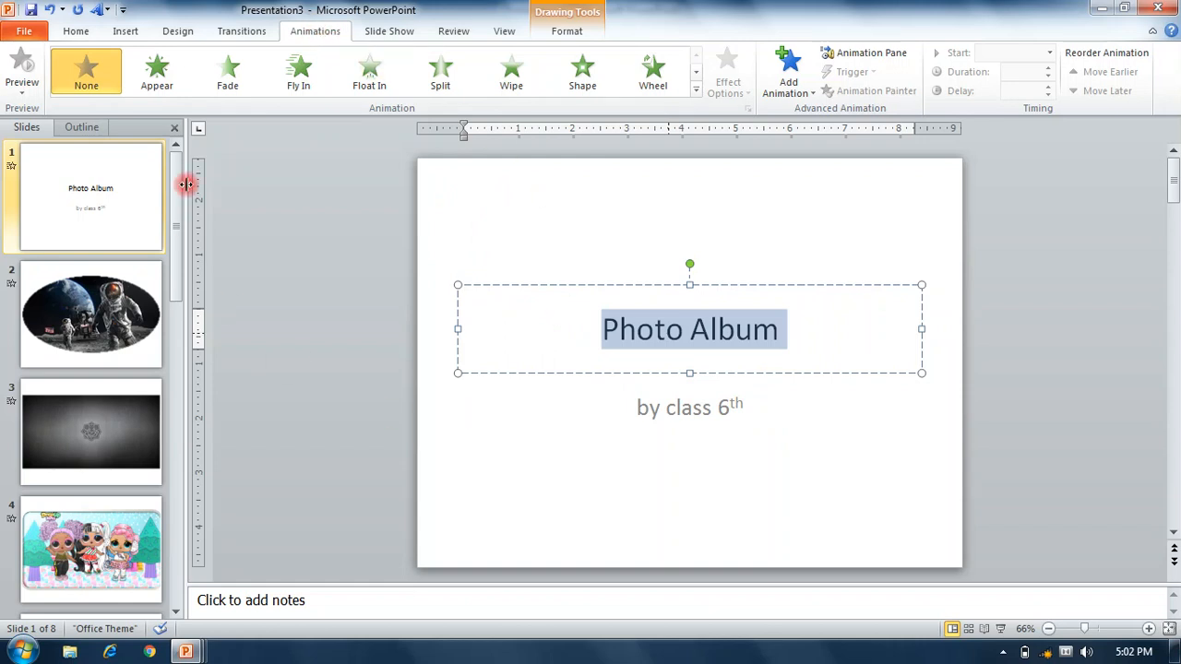
click(696, 92)
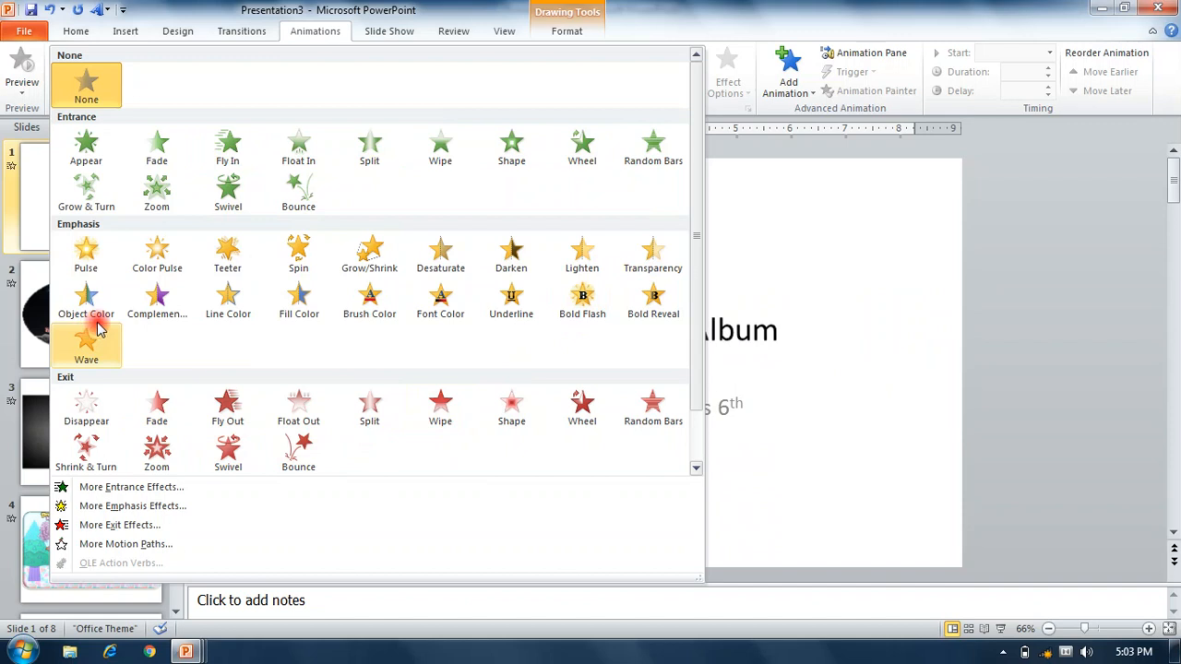
click(707, 326)
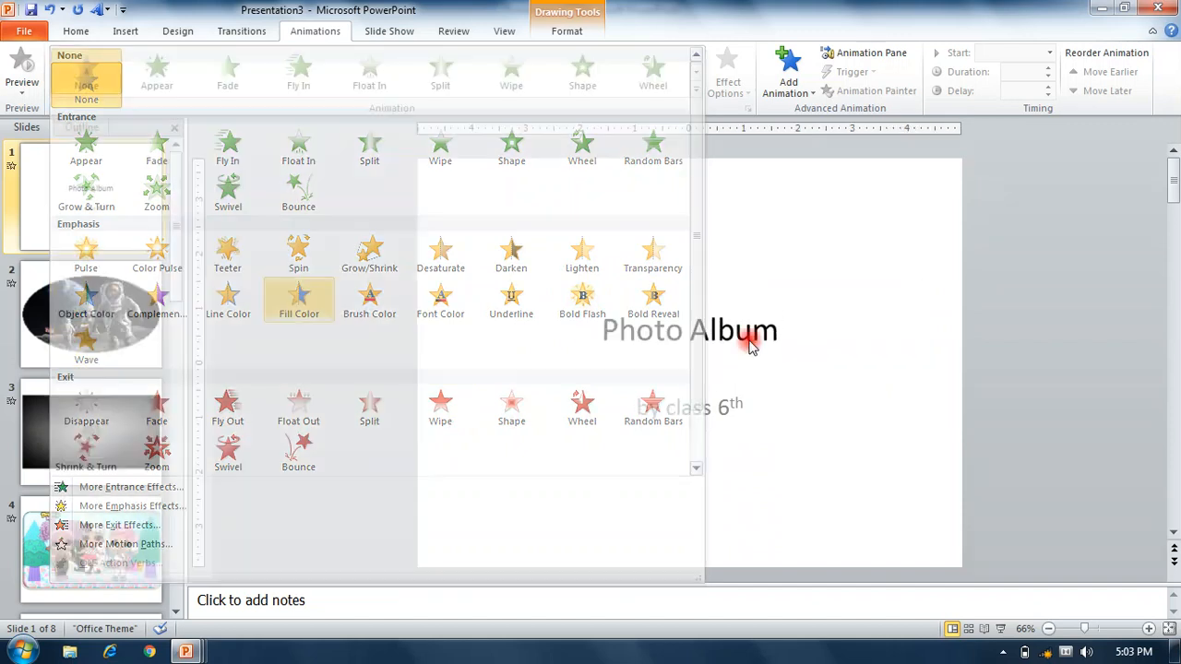
Step: Apply the Zoom entrance animation to the "by class 6th" subtitle on slide 1
click(704, 411)
drag(744, 416, 627, 417)
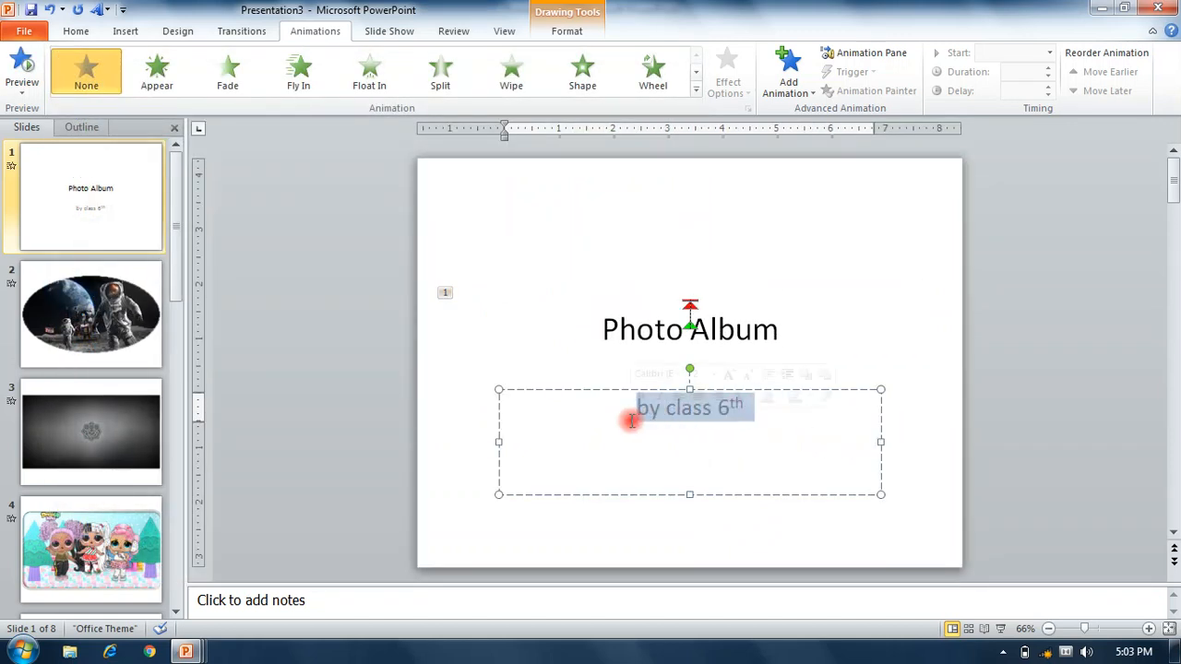
click(696, 89)
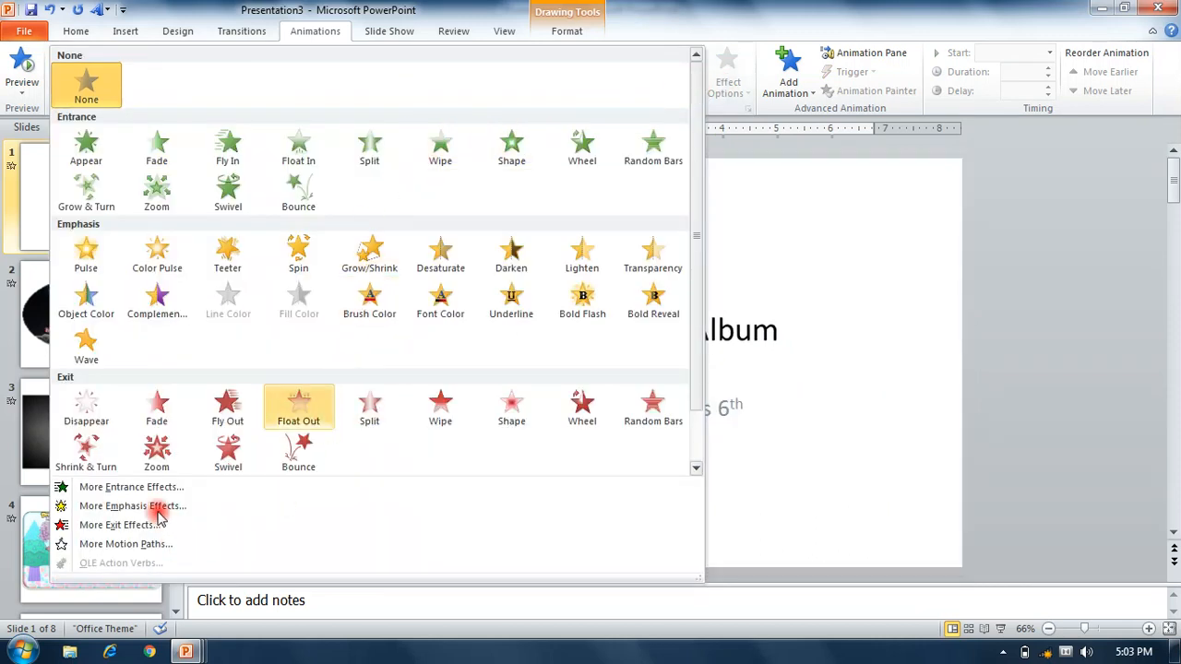
click(168, 207)
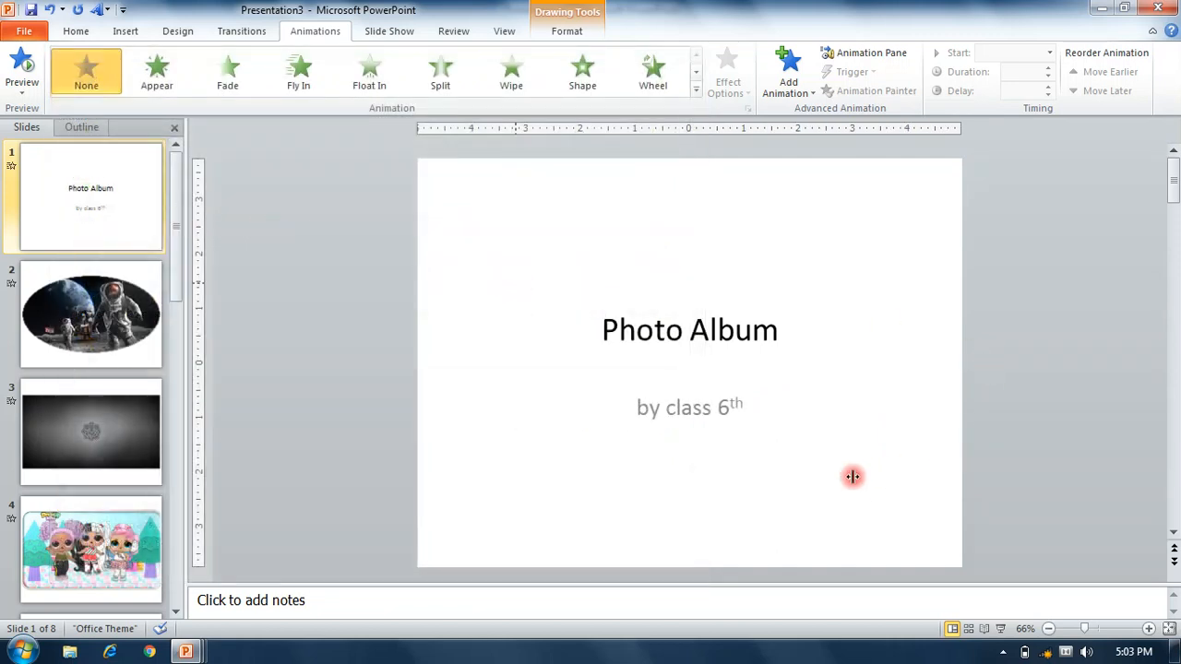
Step: Add a text box reading "Astronauts" to slide 2 and move it onto the lower part of the astronaut picture
click(95, 317)
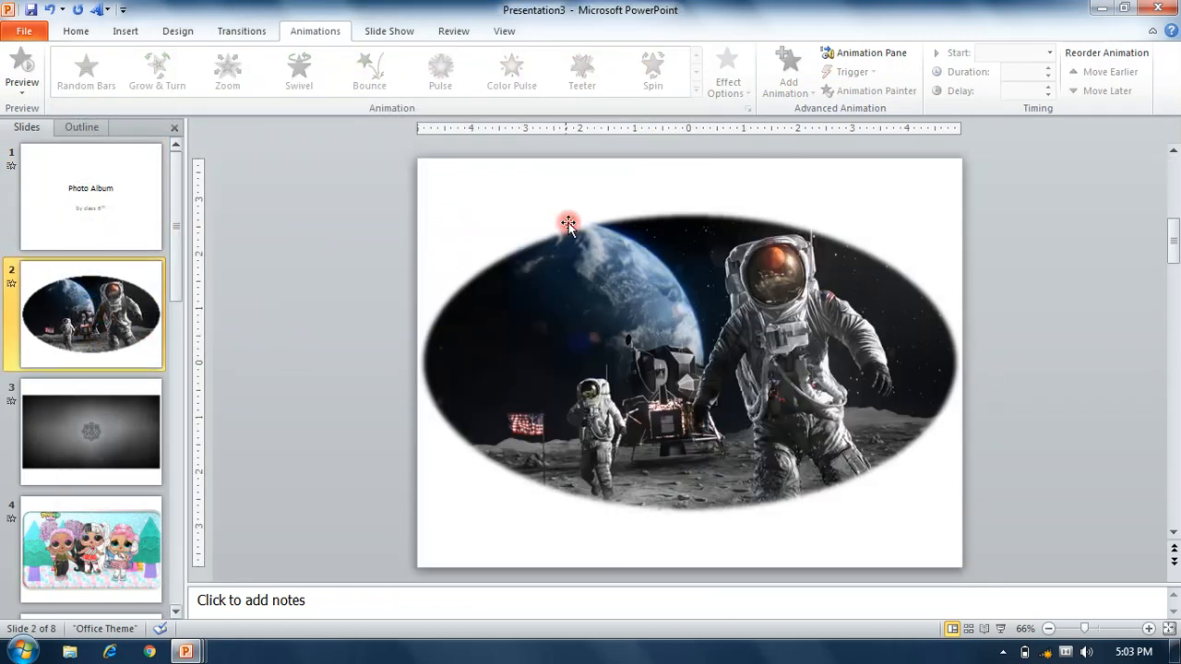
click(123, 31)
click(458, 93)
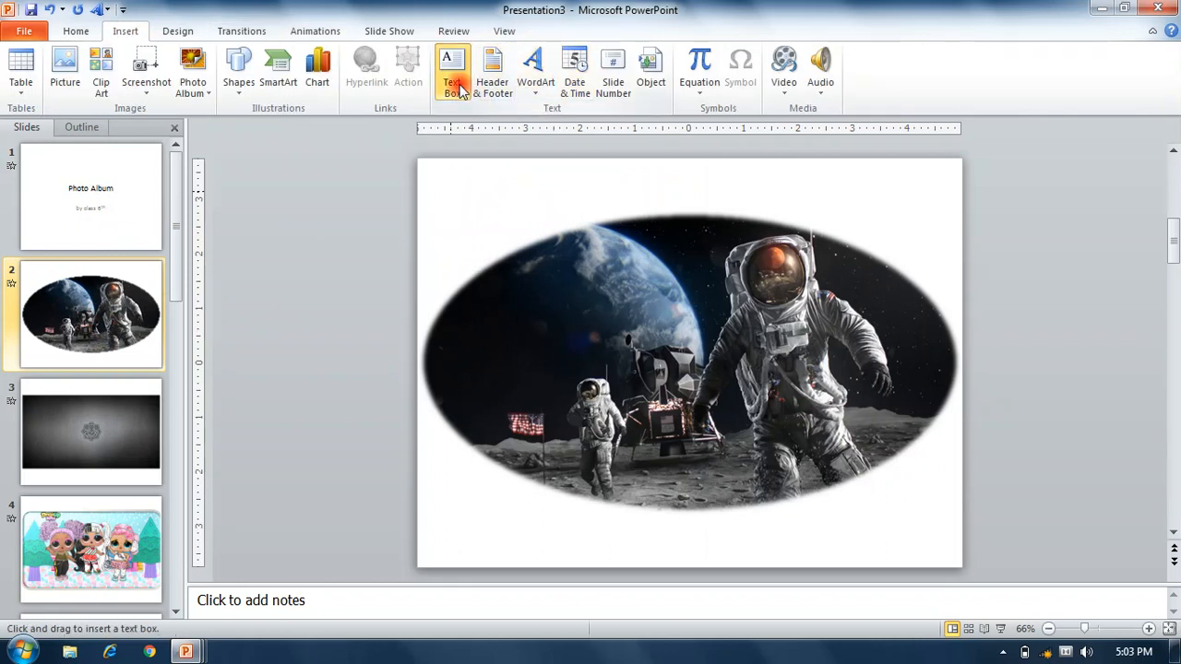
mouse_move(441, 176)
mouse_down()
mouse_move(488, 230)
mouse_move(734, 218)
mouse_up()
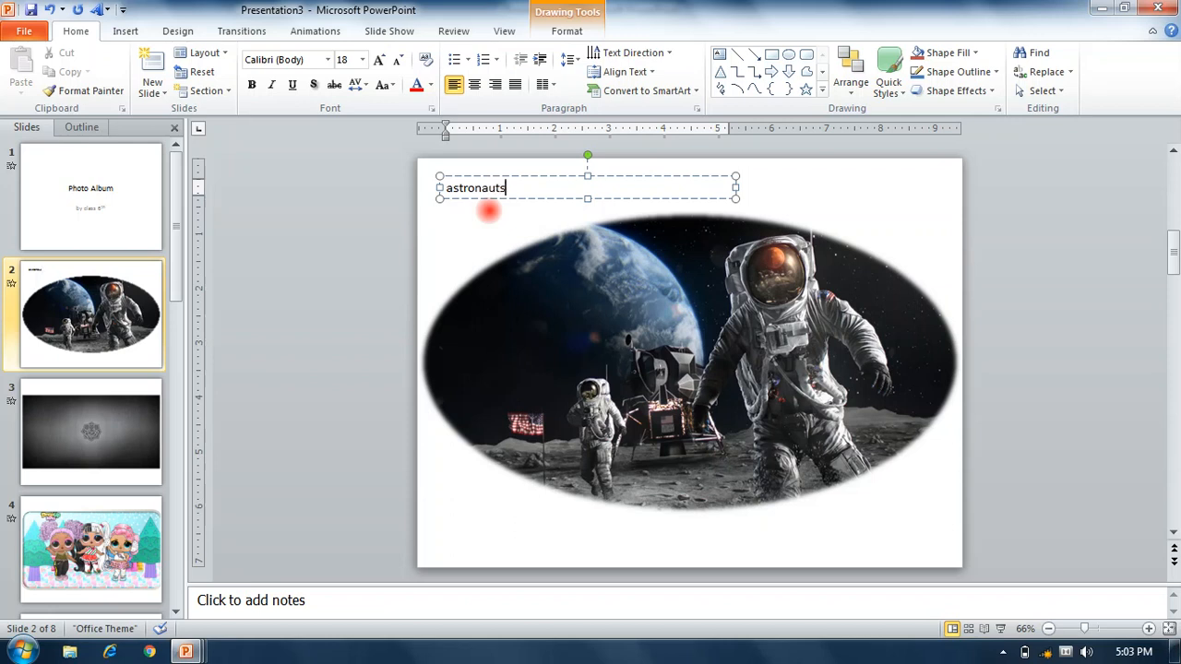
text(astronauts)
key(Return)
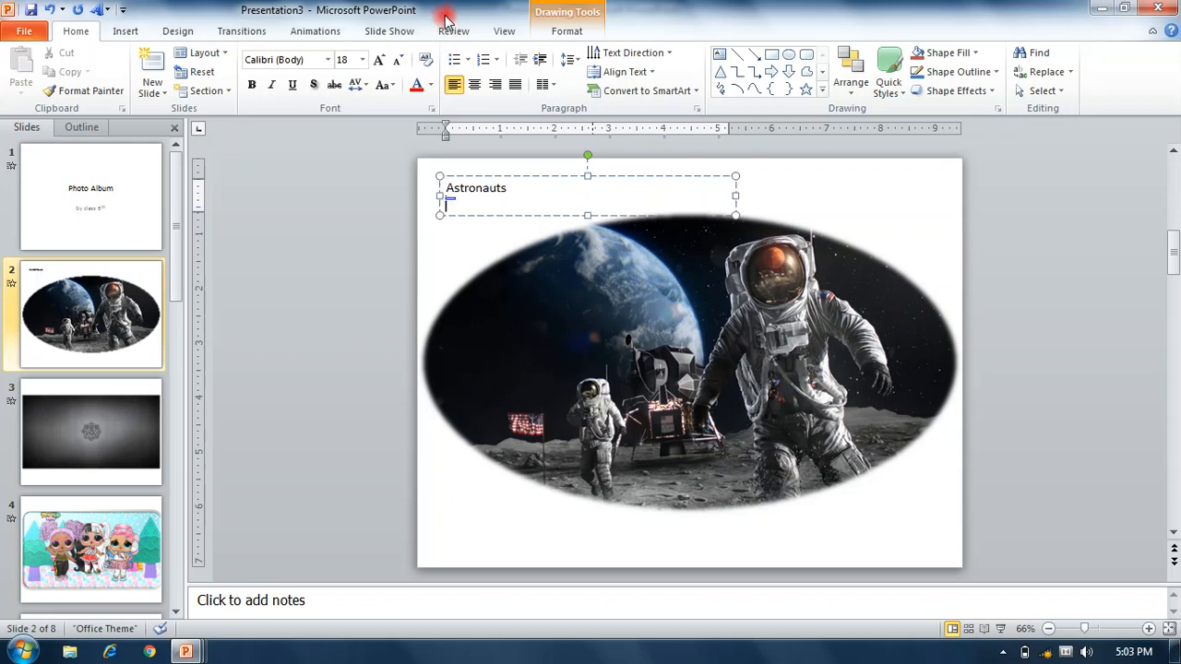
drag(512, 176, 651, 468)
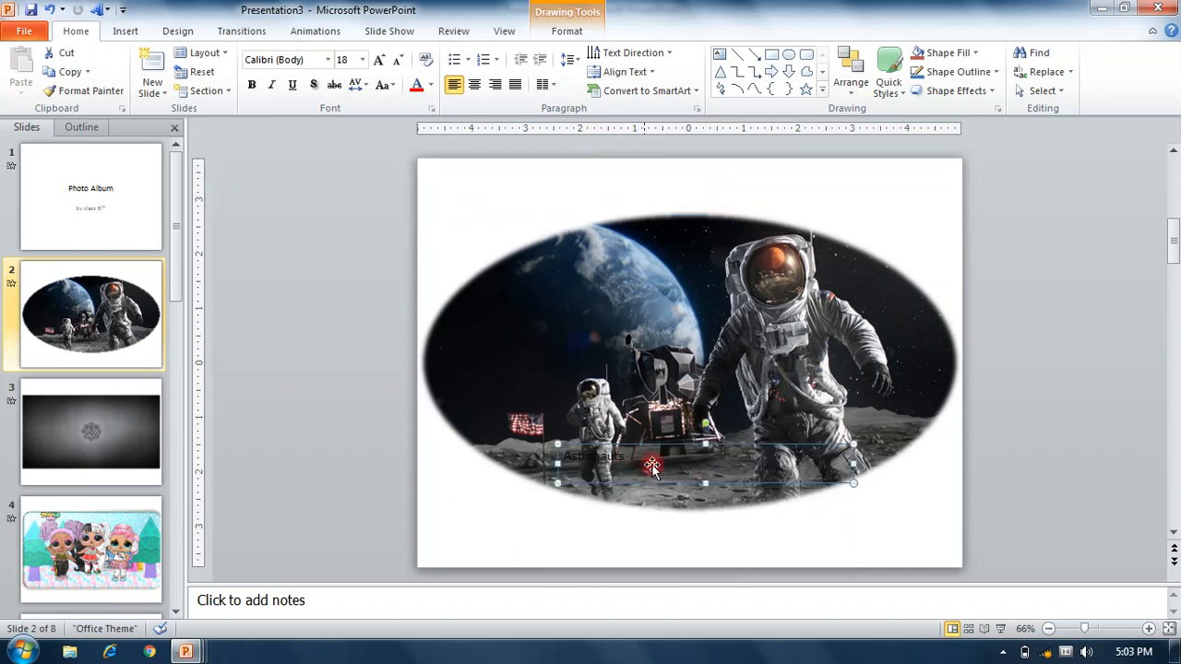
Step: Format the Astronauts caption as bold 28 pt yellow text and centre it in its text box
drag(570, 468, 638, 469)
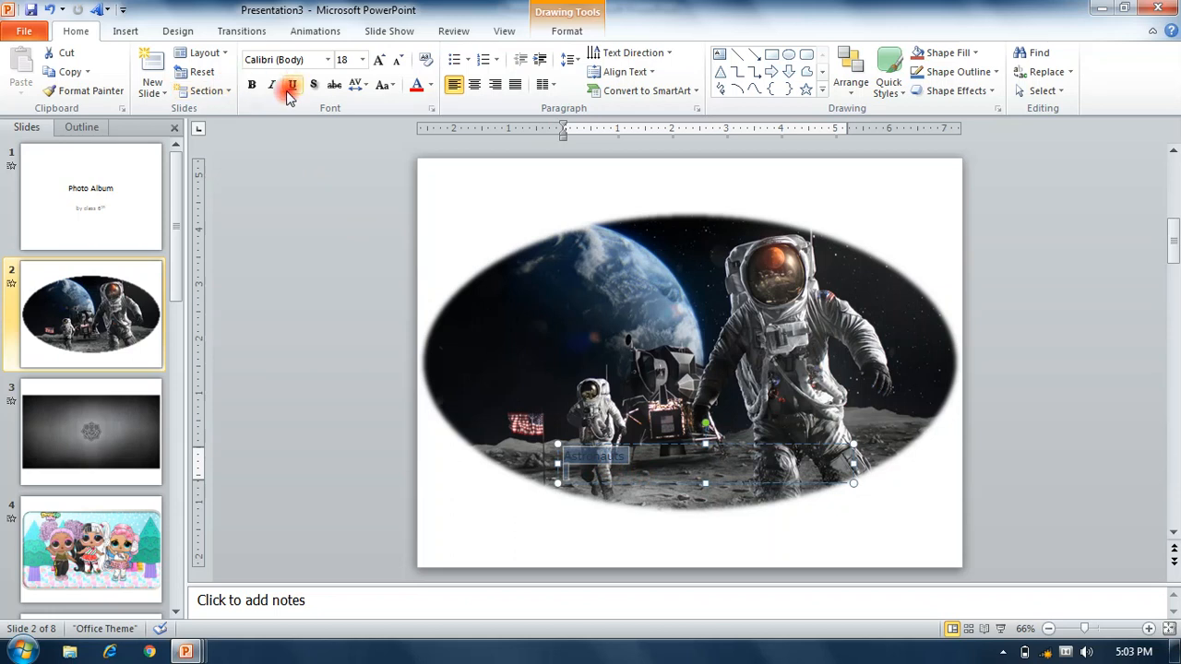
click(252, 84)
click(365, 60)
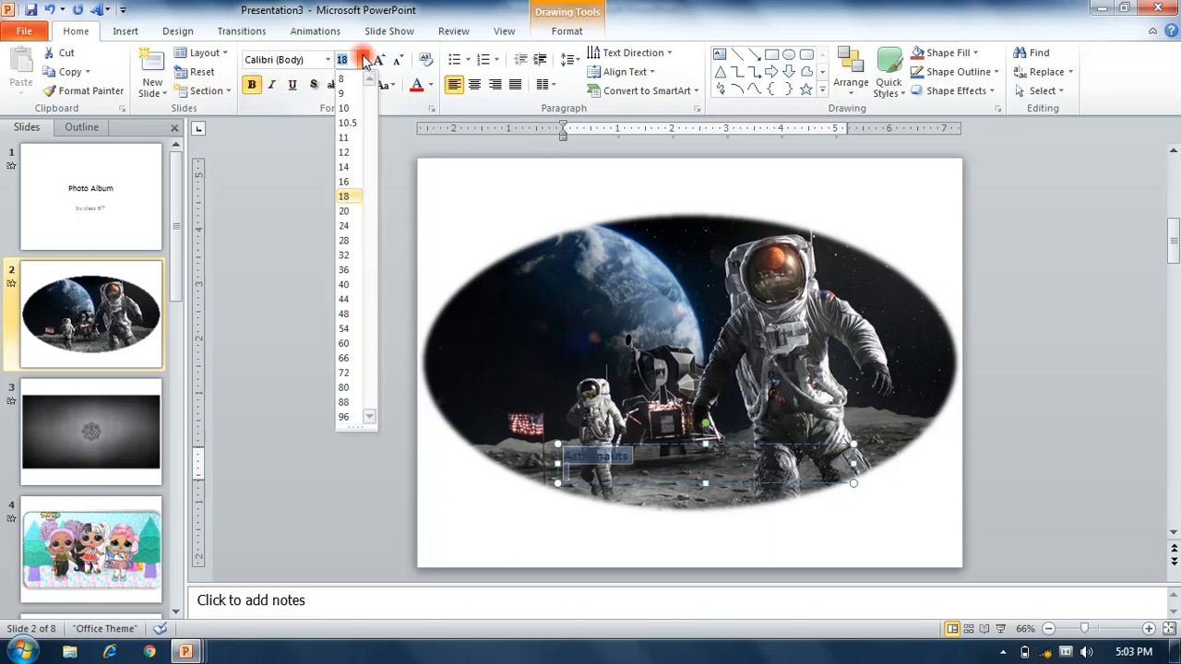
click(343, 240)
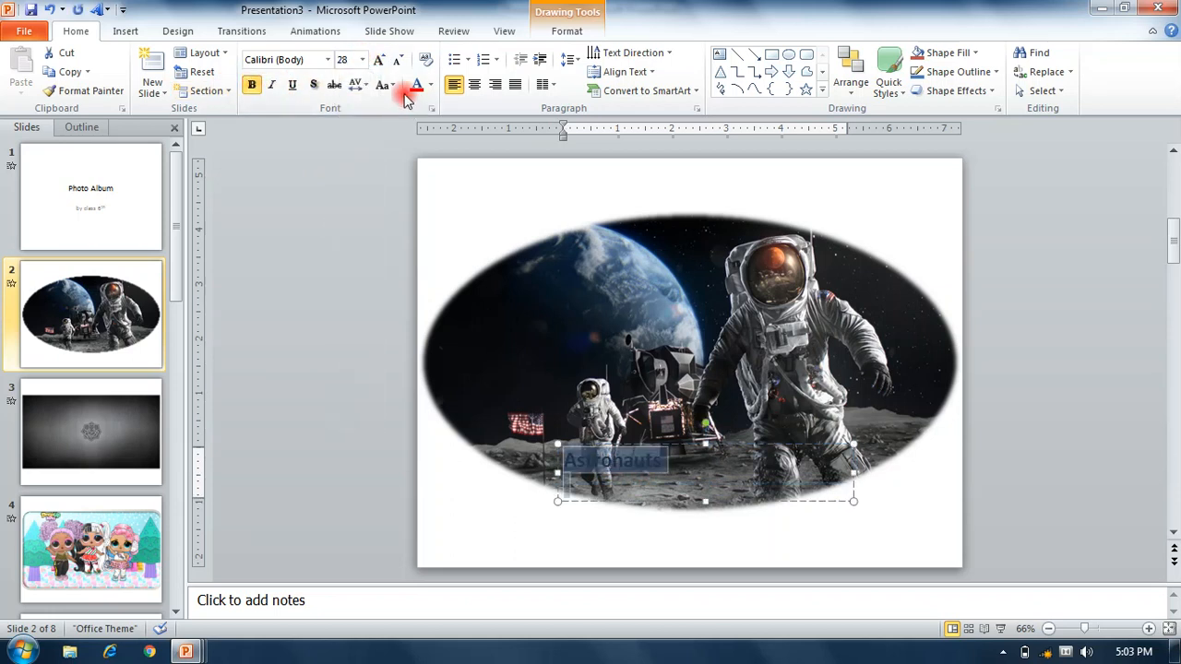
click(430, 85)
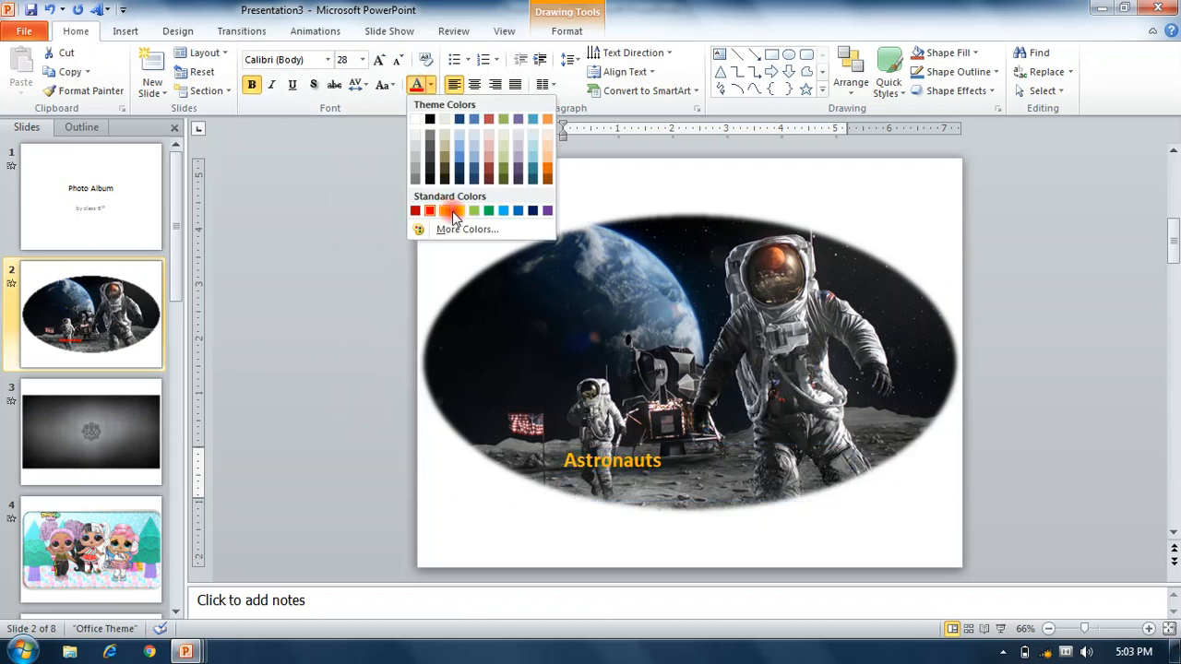
click(458, 211)
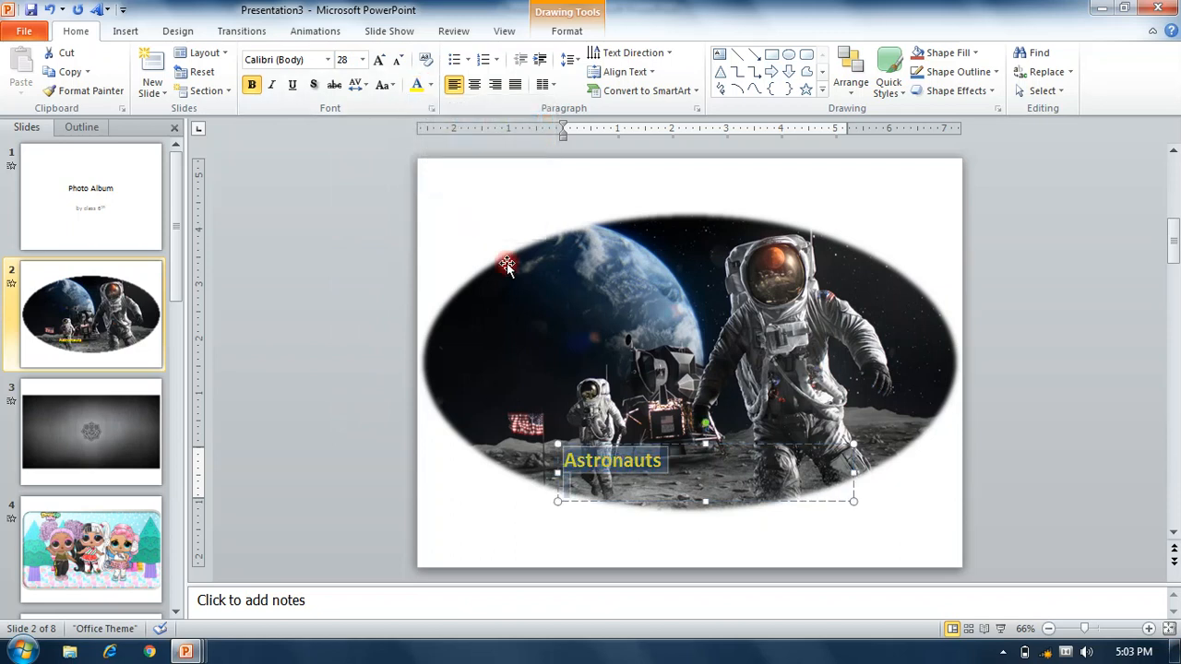
click(474, 84)
click(698, 461)
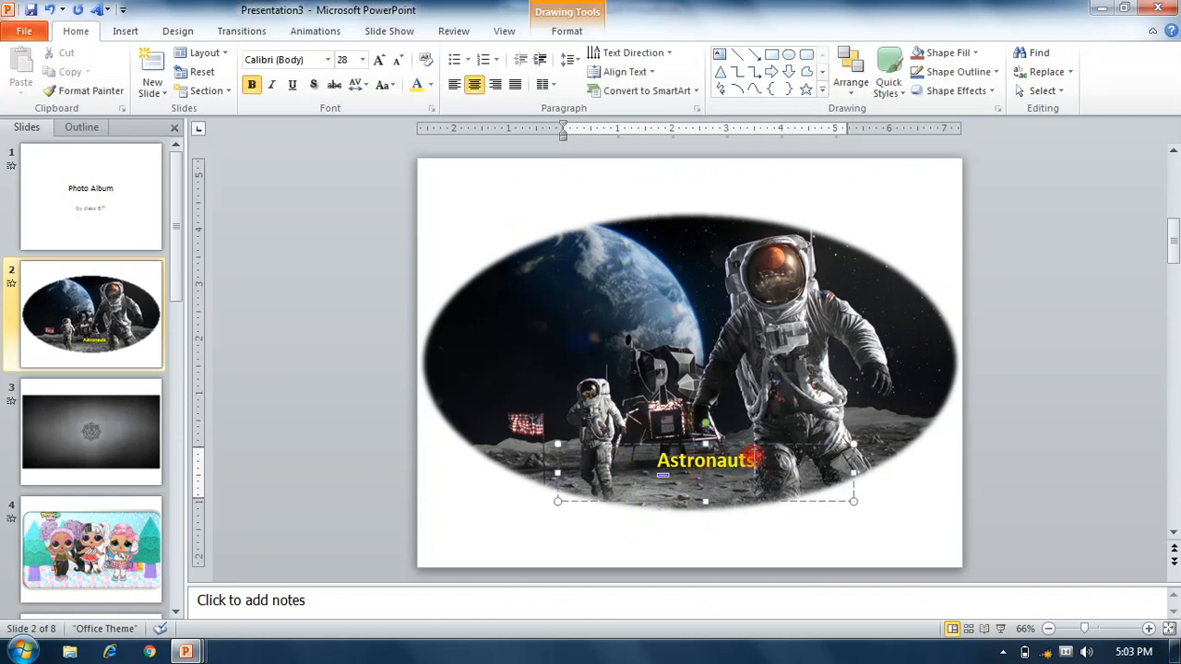
Step: Apply the Grow/Shrink emphasis animation to the Astronauts caption on slide 2
double_click(753, 459)
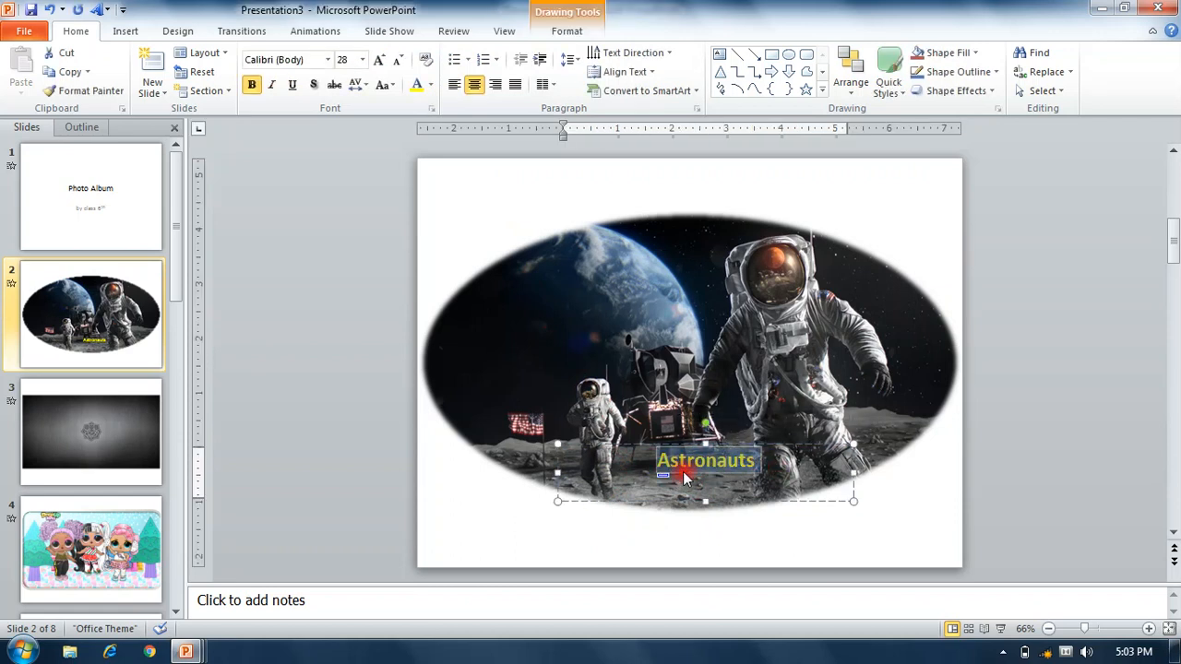
click(313, 31)
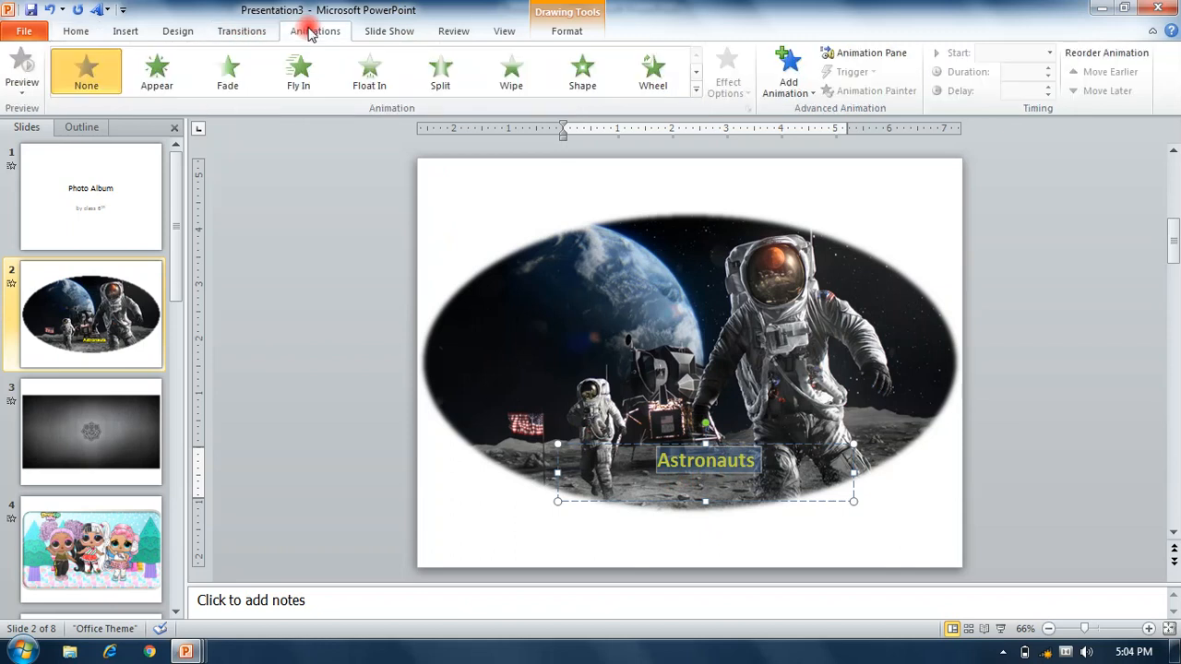
click(695, 92)
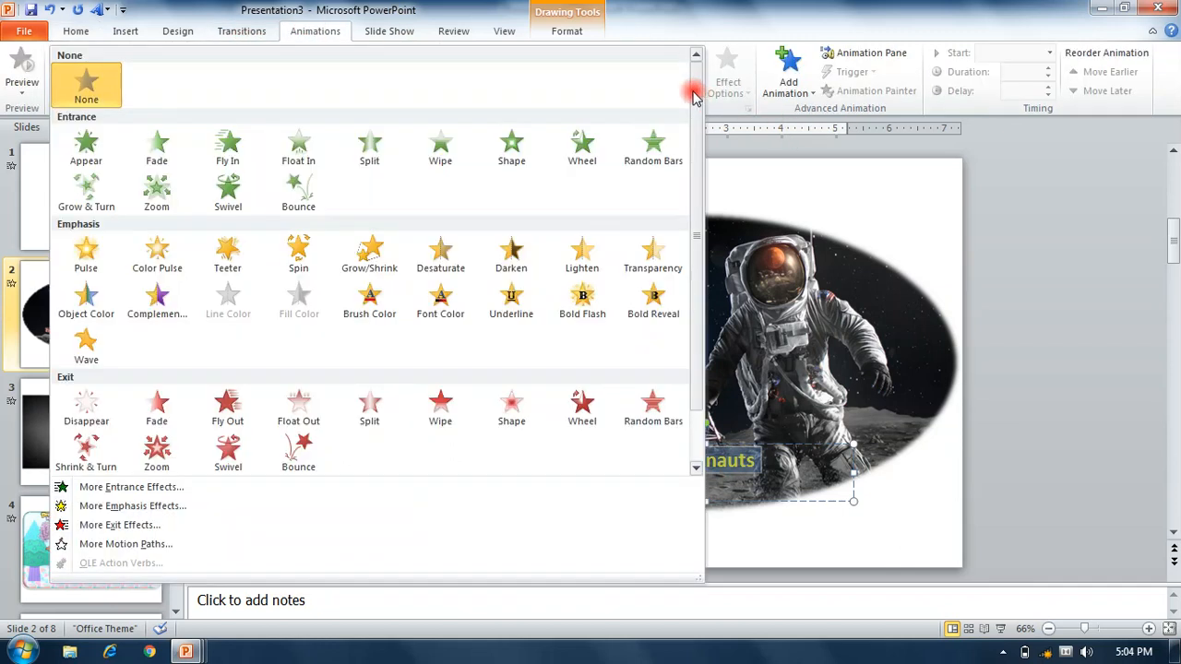
click(384, 265)
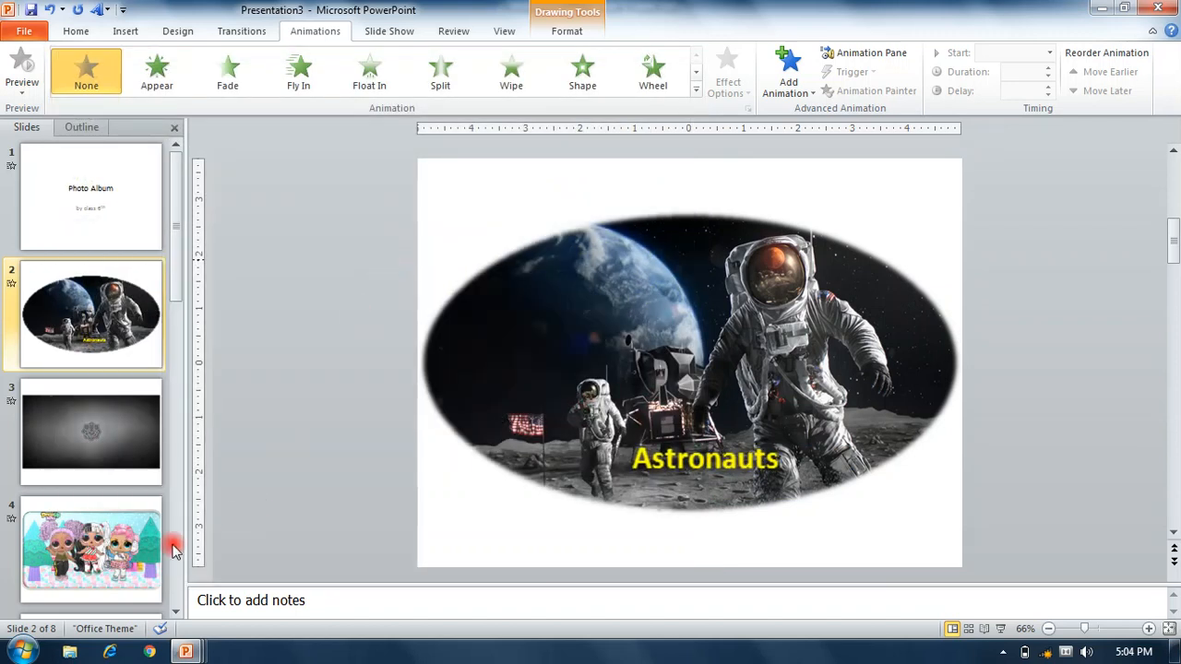
Step: Add a text box reading "Lord Ganesha" above the emblem on the slide 3 picture
click(95, 484)
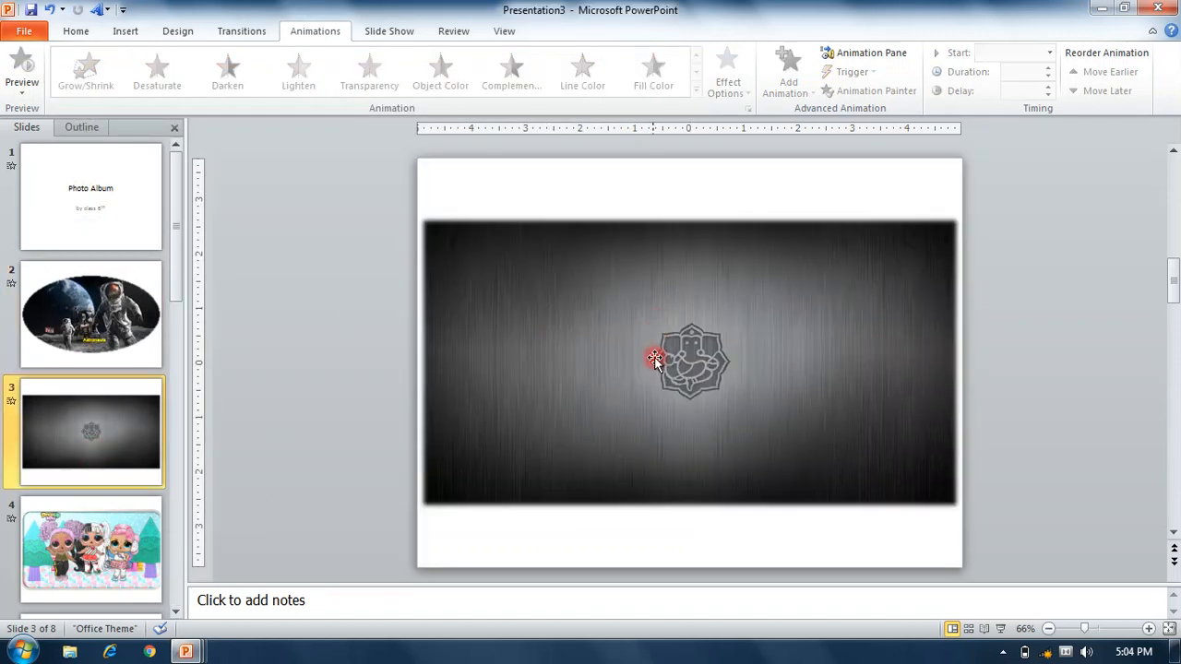
click(127, 35)
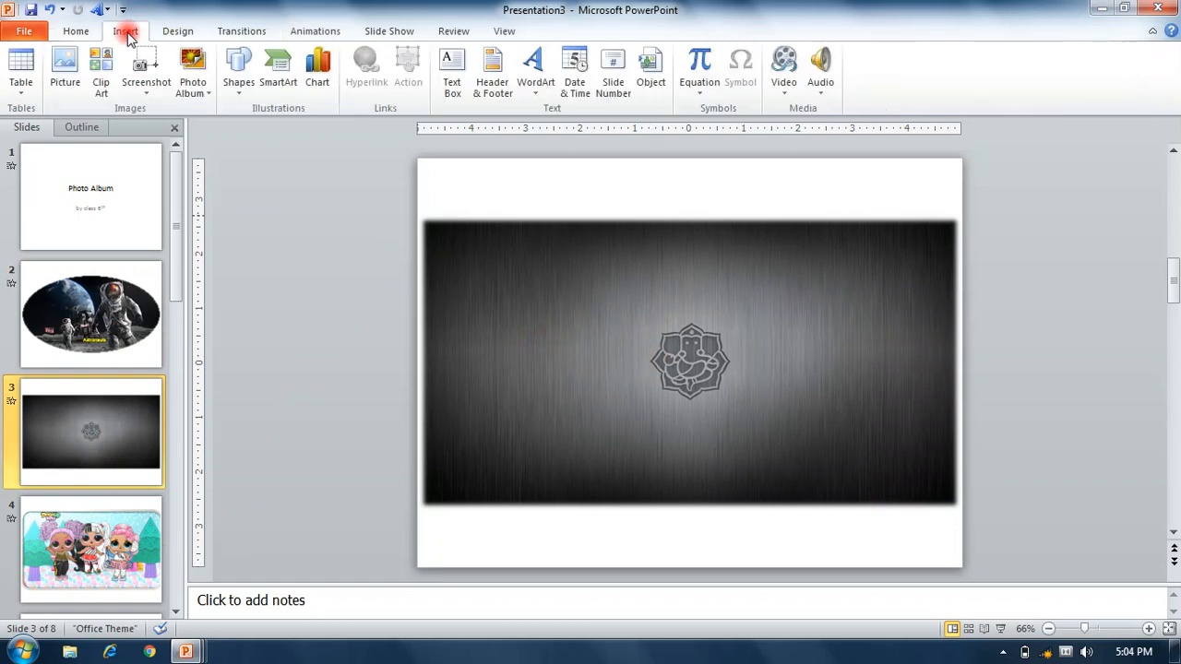
click(461, 96)
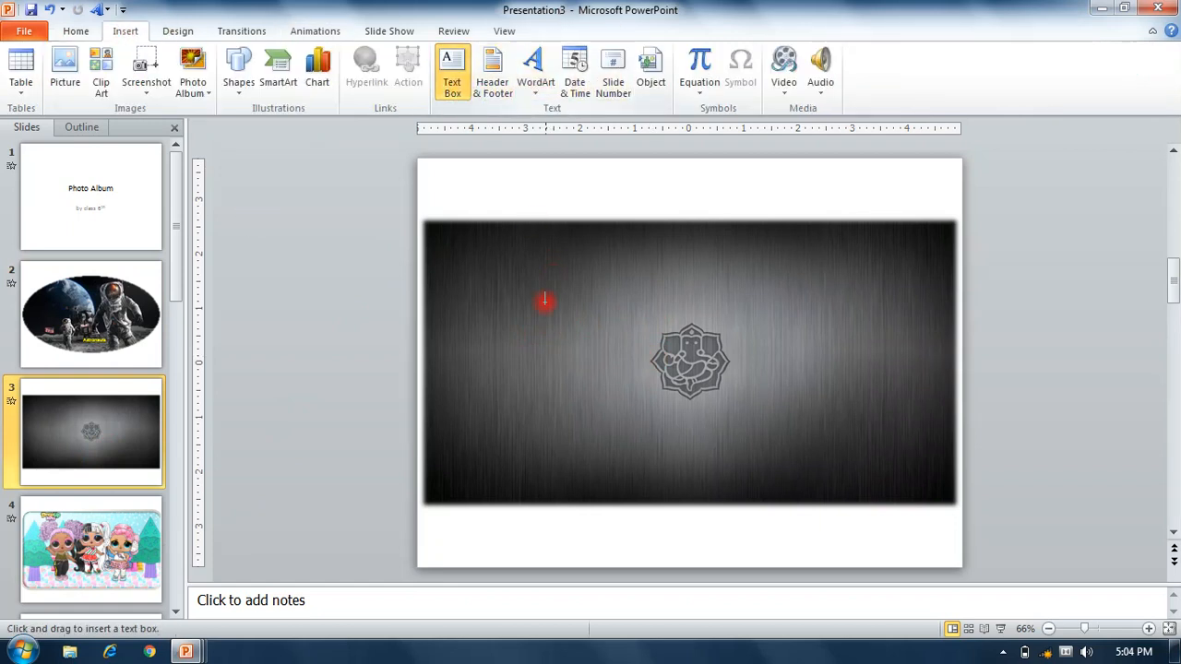
mouse_move(553, 266)
mouse_down()
mouse_move(727, 314)
mouse_move(864, 317)
mouse_move(861, 343)
mouse_move(844, 347)
mouse_up()
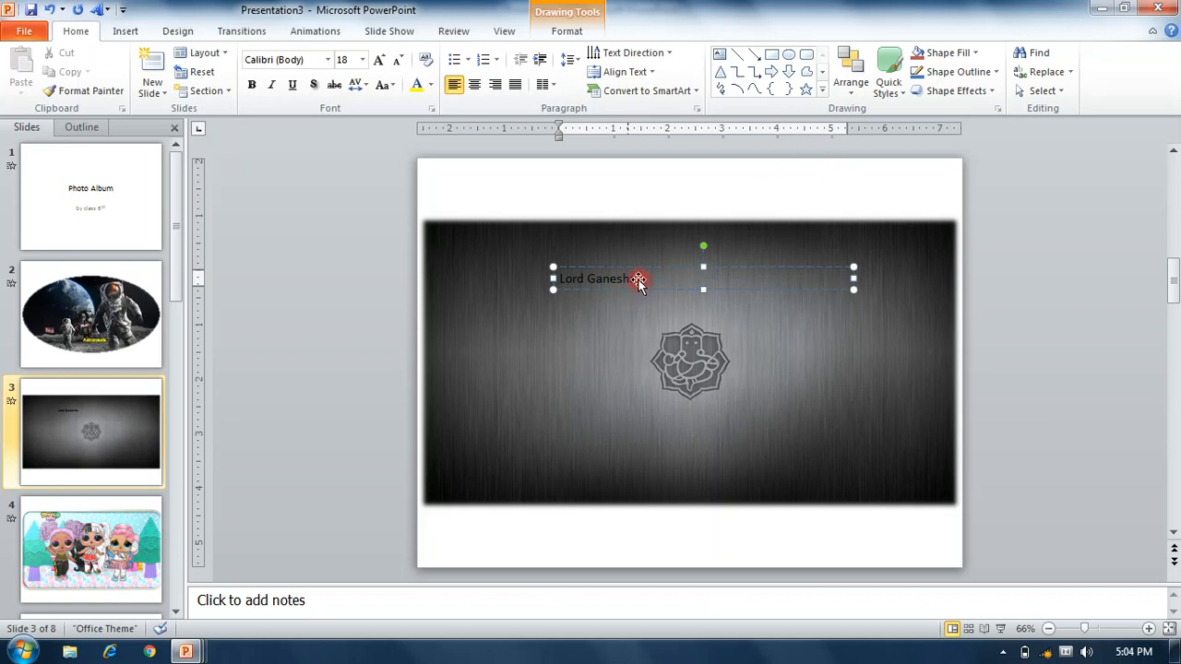
Step: Format the Lord Ganesha caption as centred 40 pt yellow text and correct its spelling to "Lord Ganesh"
drag(615, 287, 564, 294)
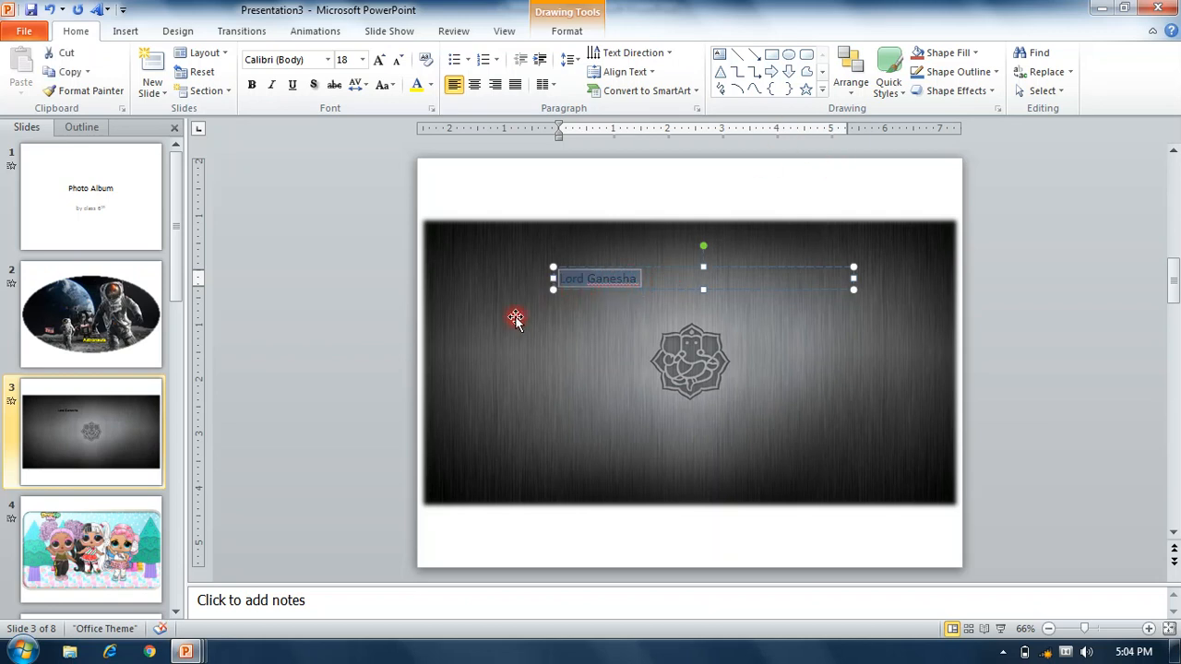
click(361, 59)
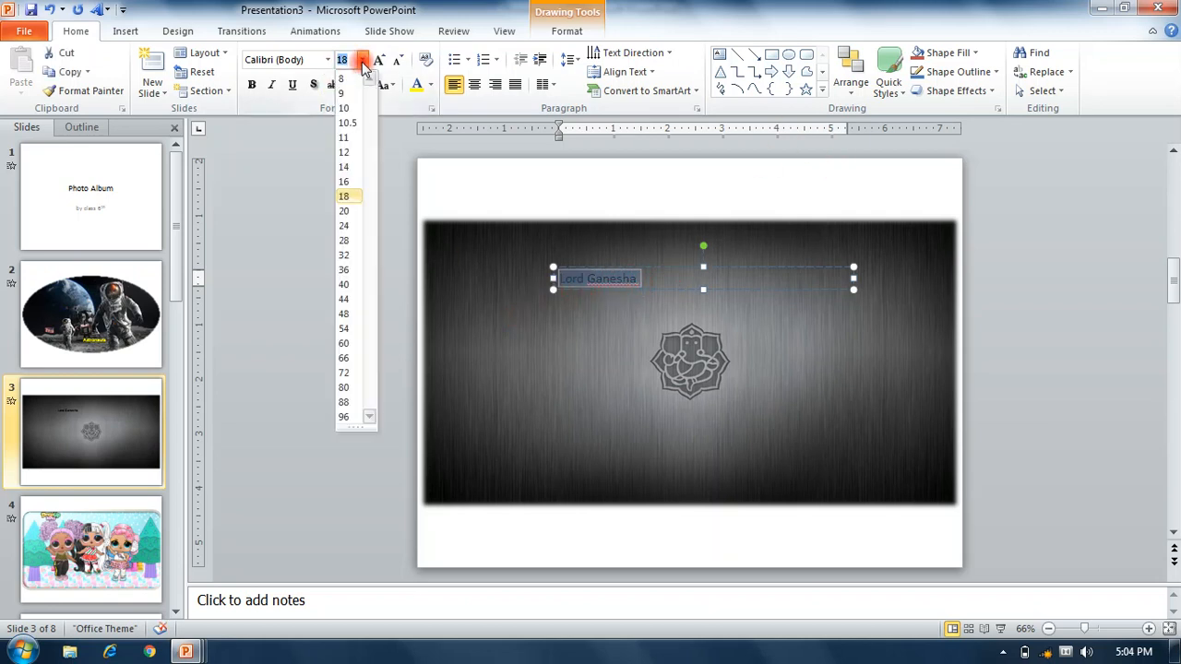
click(344, 292)
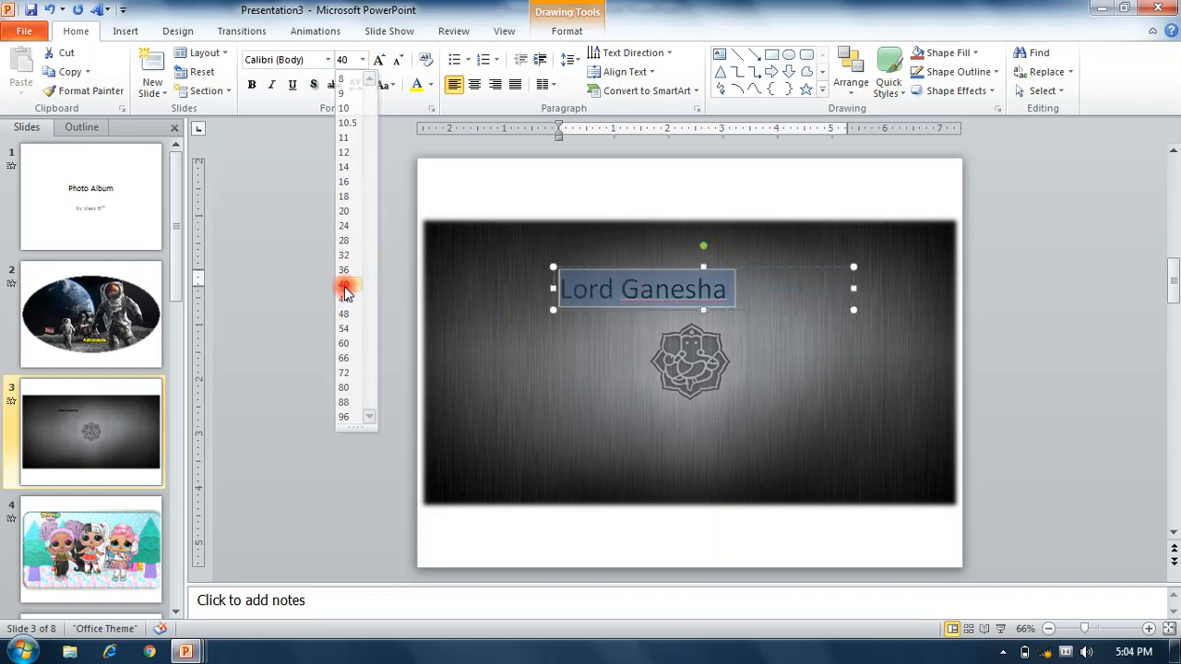
click(417, 86)
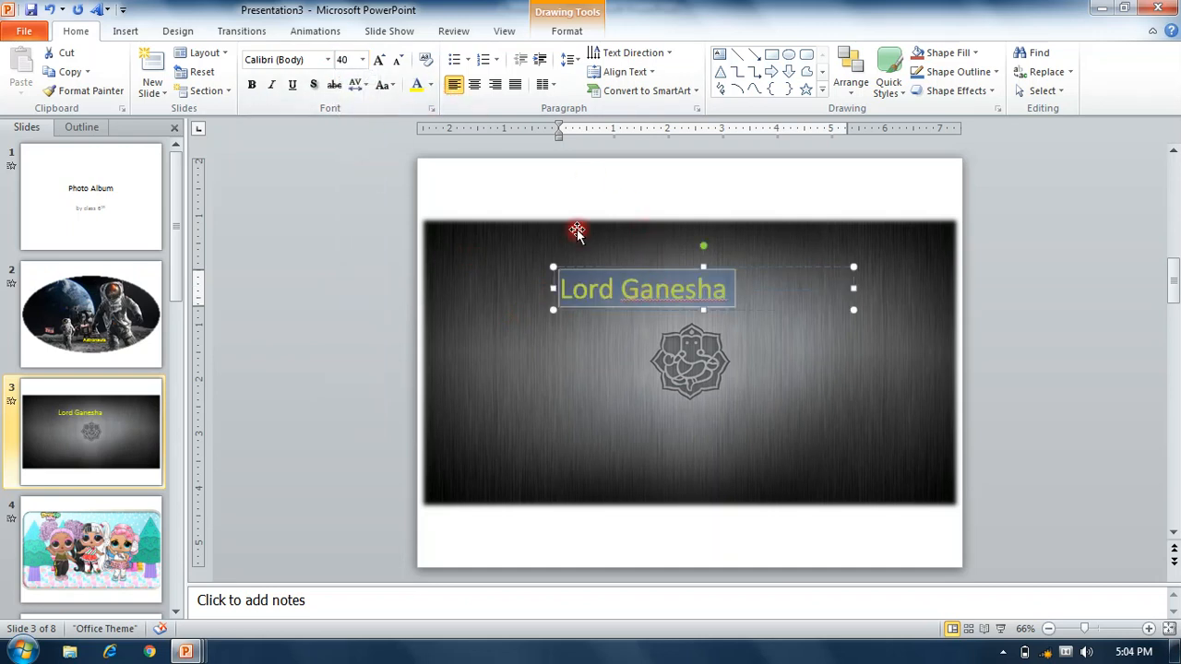
click(474, 84)
click(831, 428)
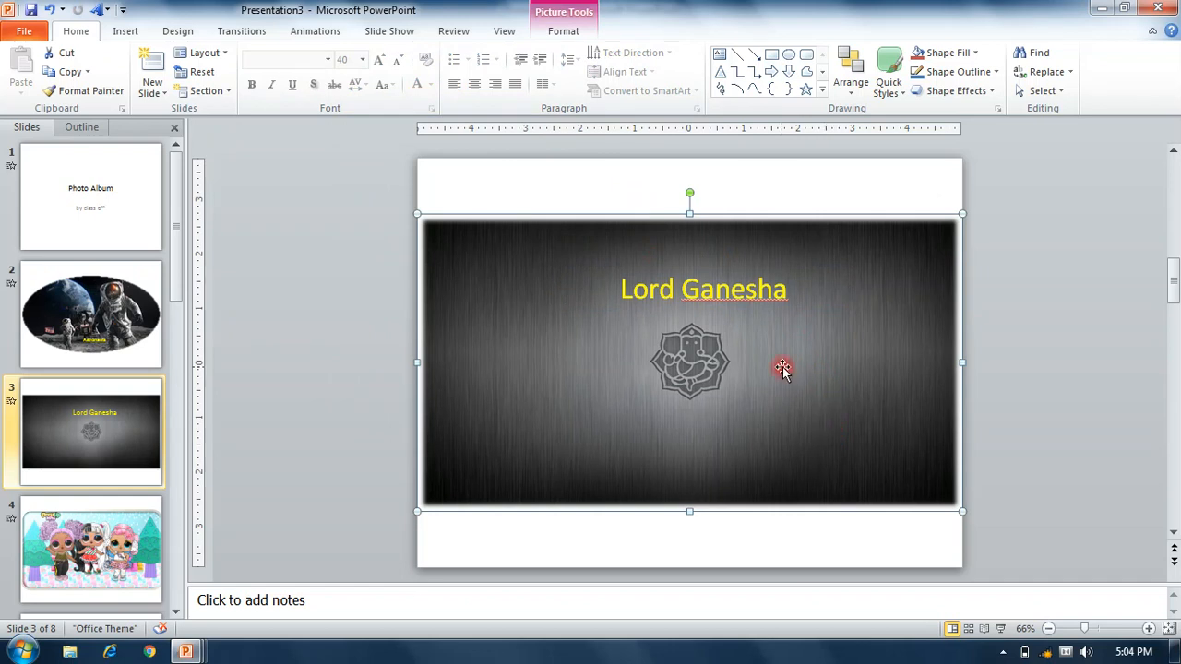
right_click(718, 277)
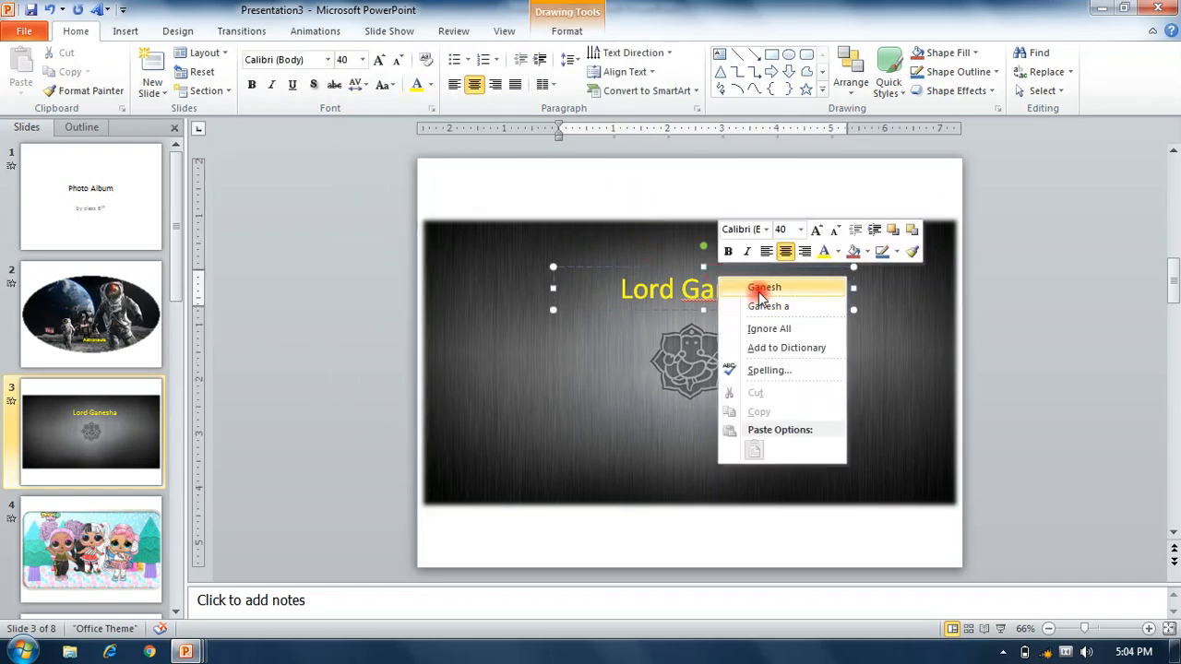
click(748, 289)
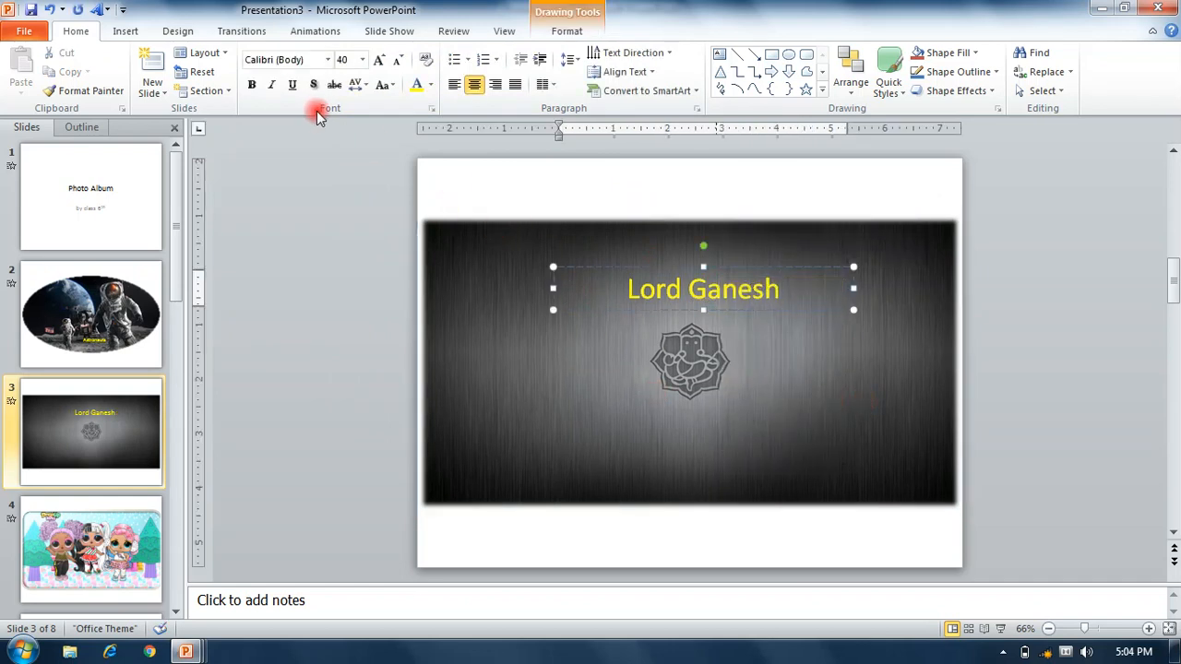
Step: Try out the Swivel exit and the Grow/Shrink, Teeter and Pulse emphasis animations on the Lord Ganesh caption
click(316, 31)
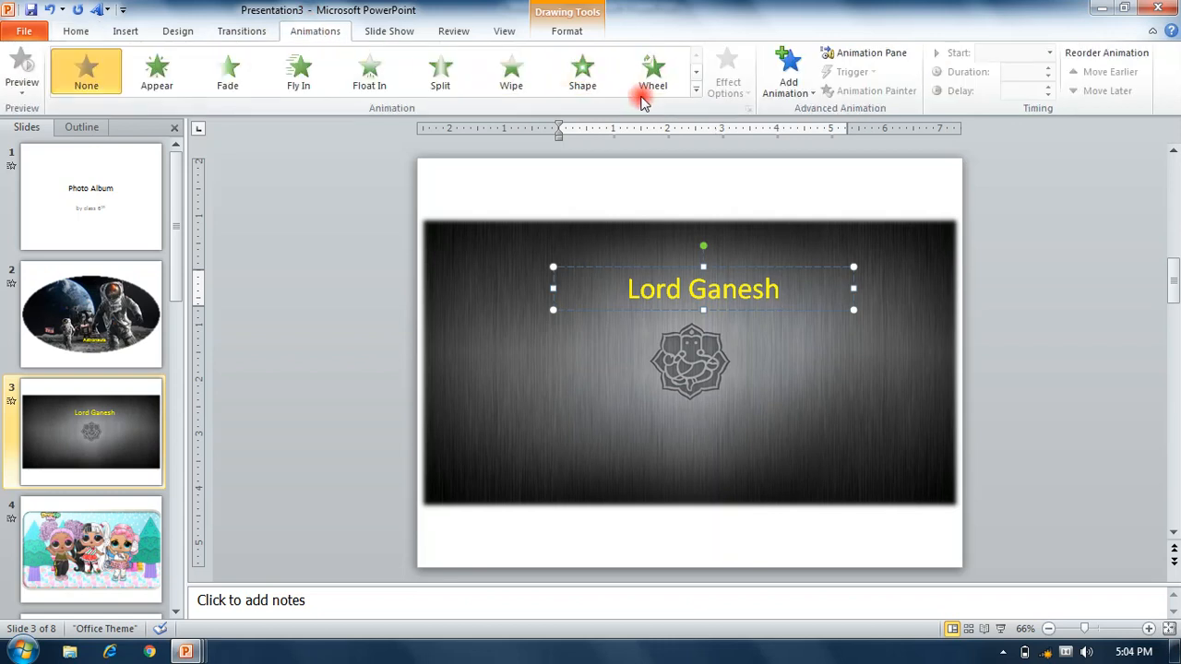
click(696, 91)
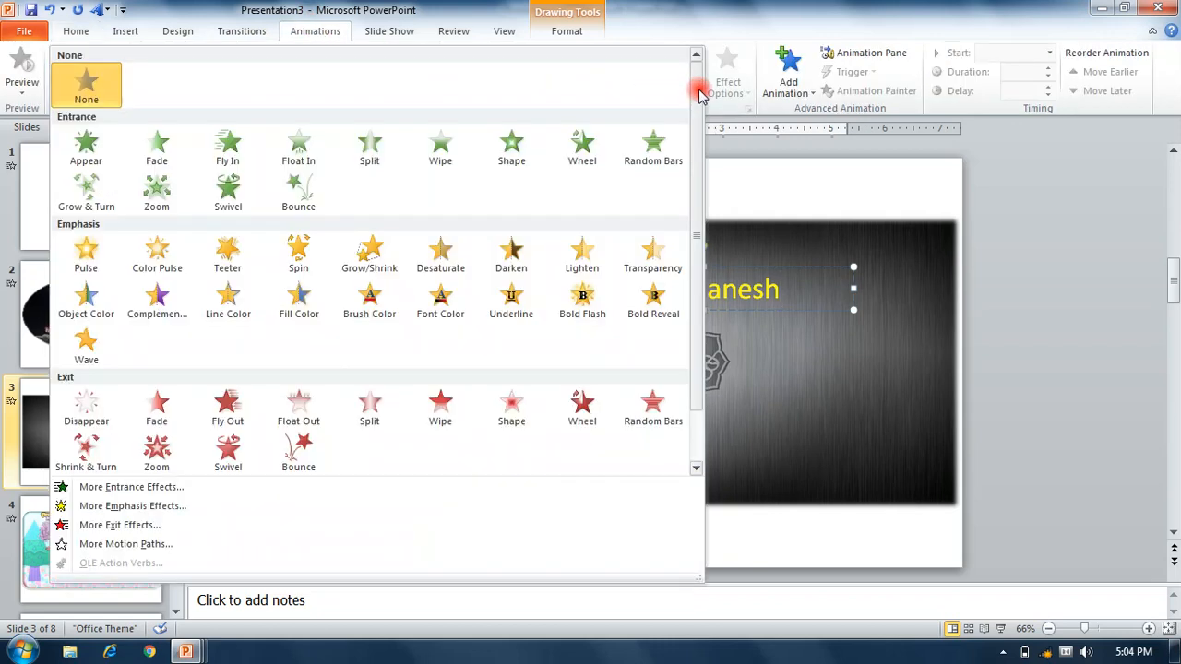
click(245, 462)
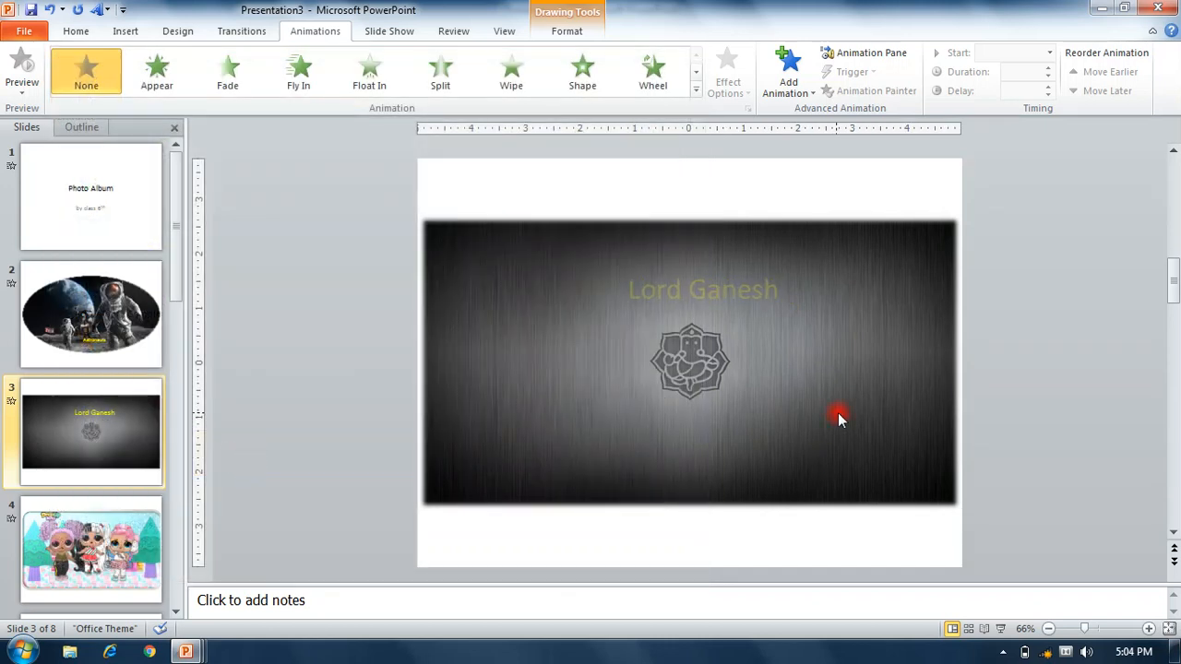
click(695, 90)
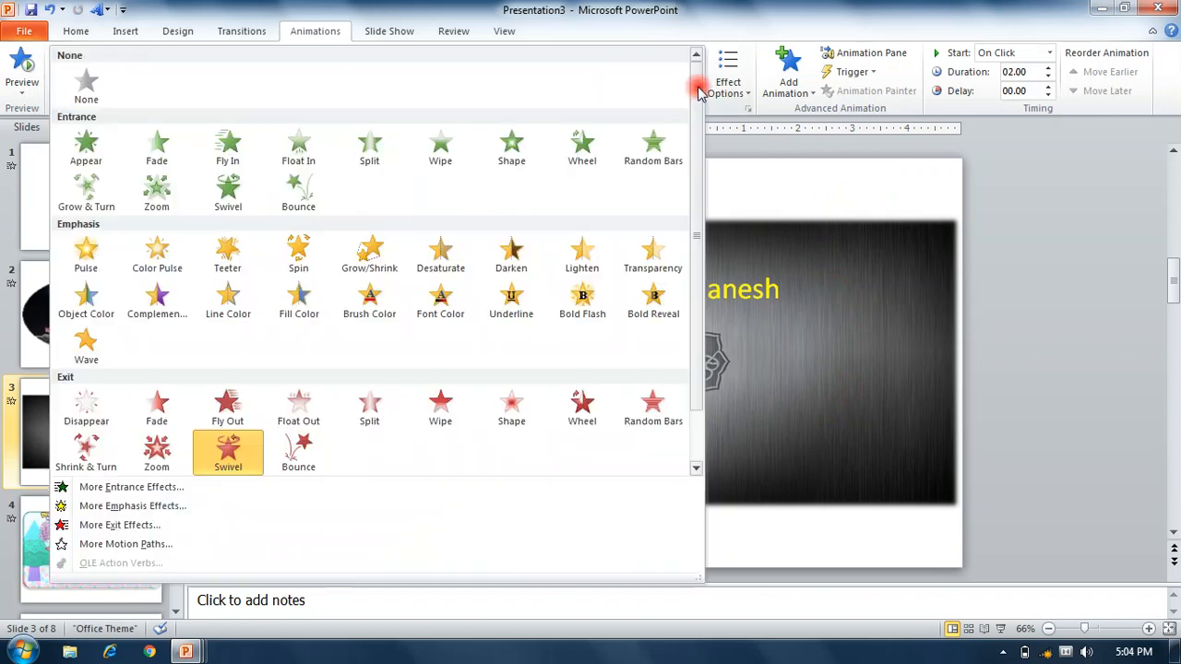
click(374, 261)
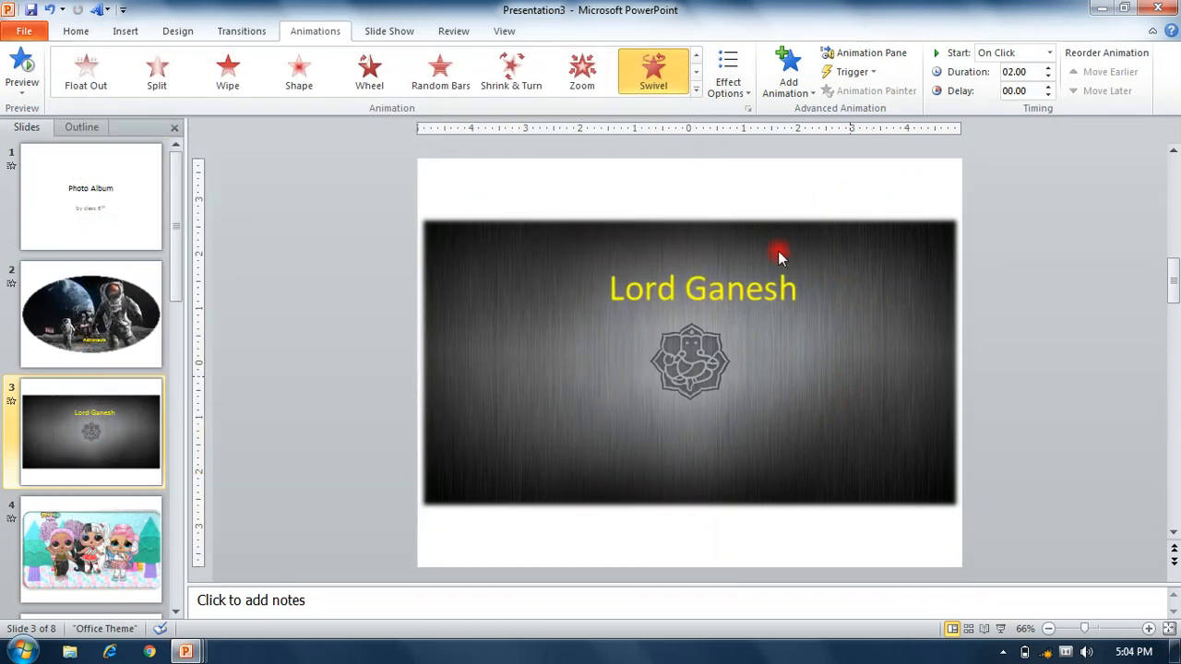
click(696, 90)
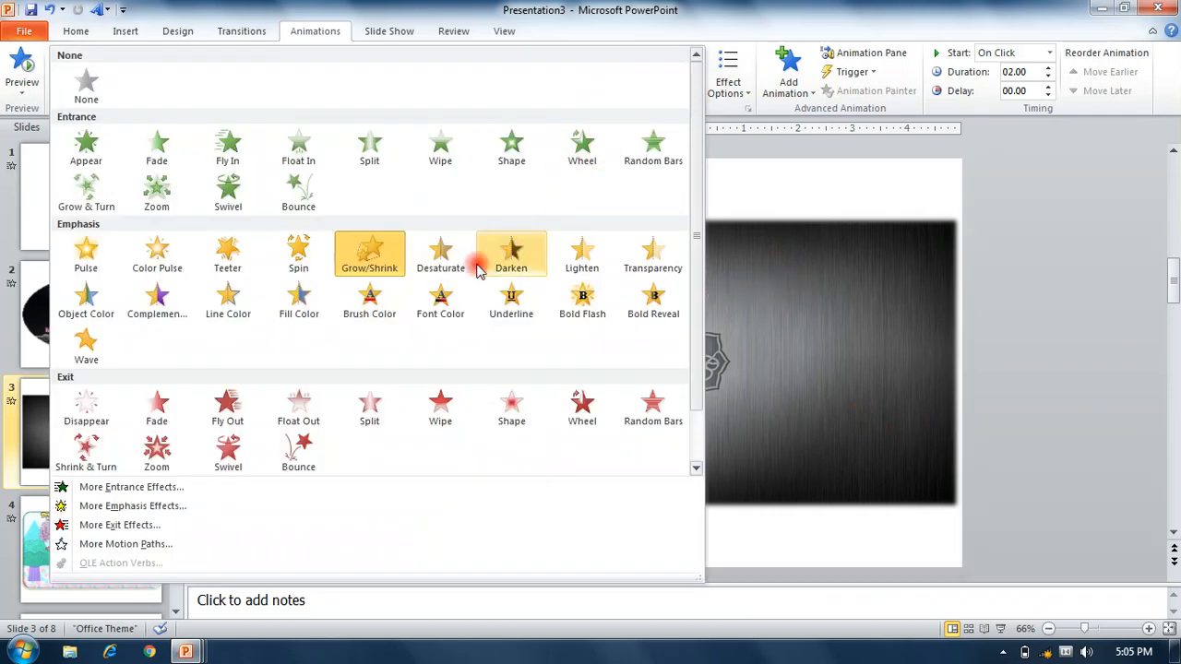
key(Escape)
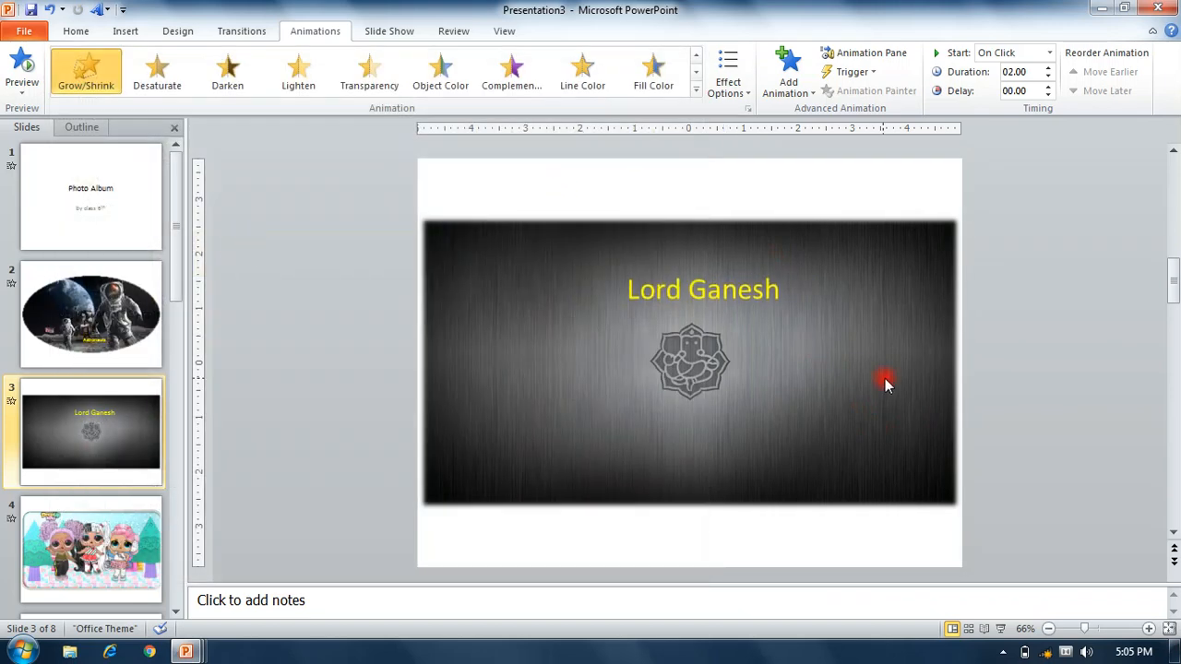
click(696, 89)
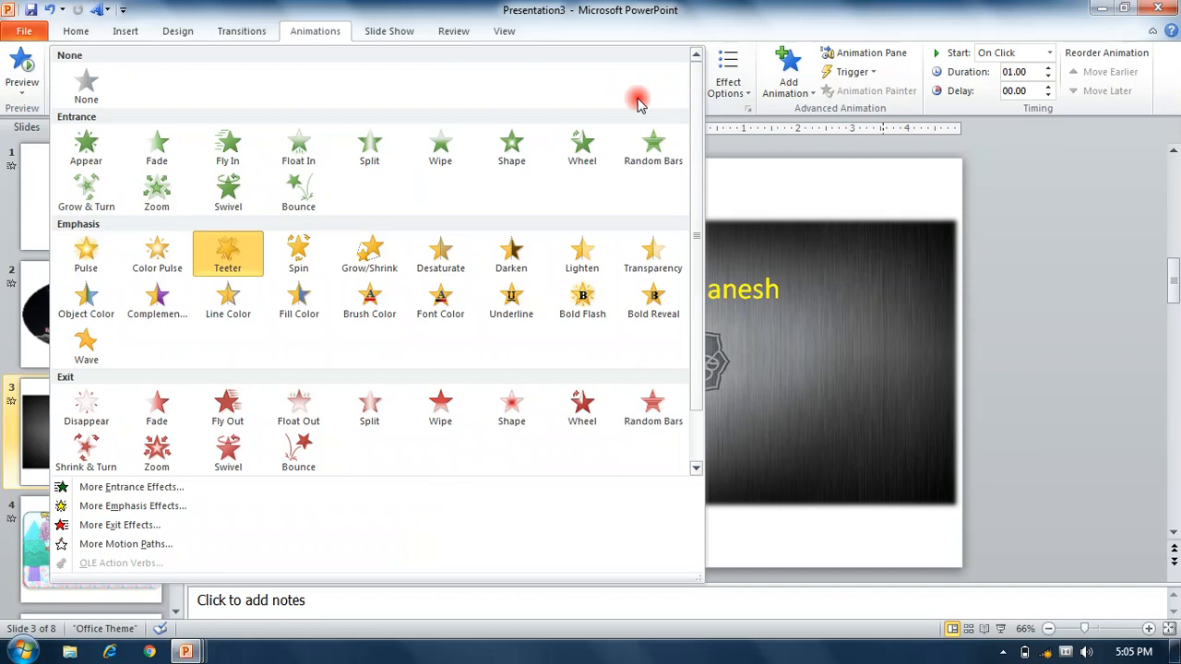
click(83, 266)
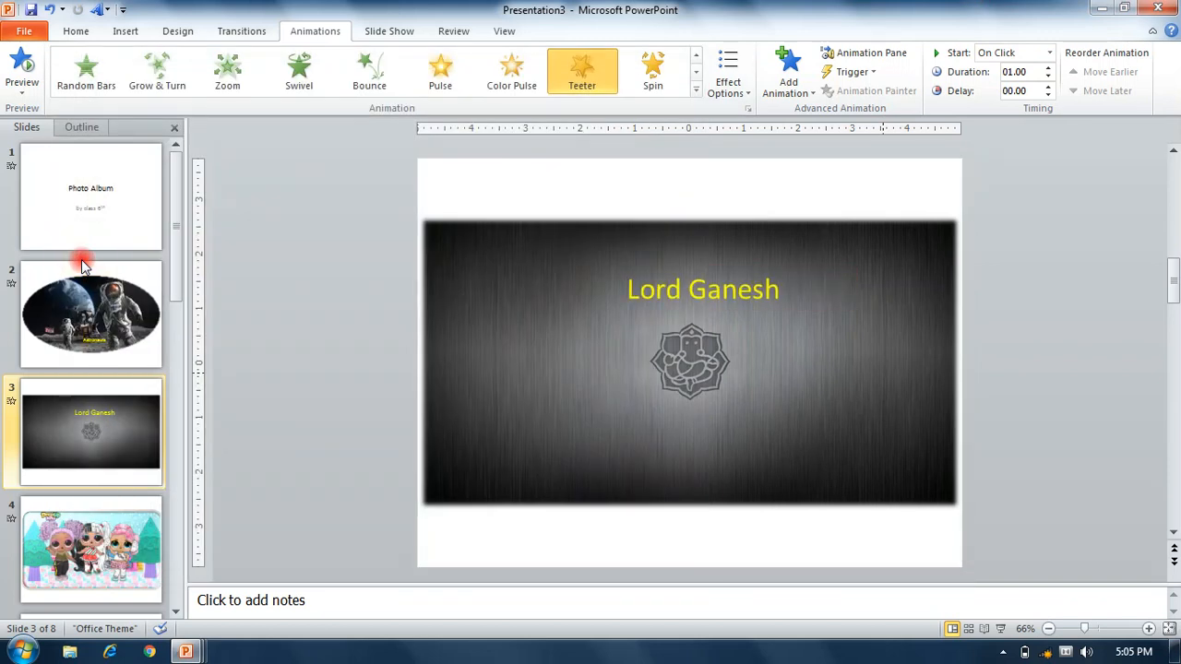
Step: Apply the Wave emphasis animation to the Lord Ganesh caption on slide 3
click(698, 87)
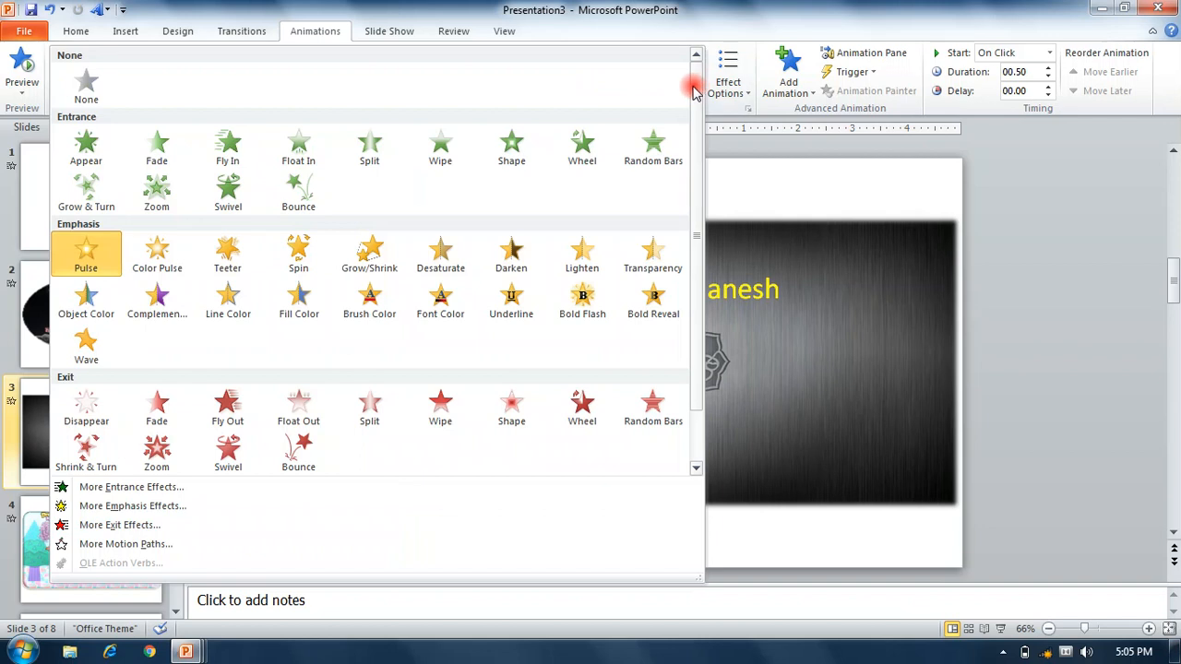
click(85, 355)
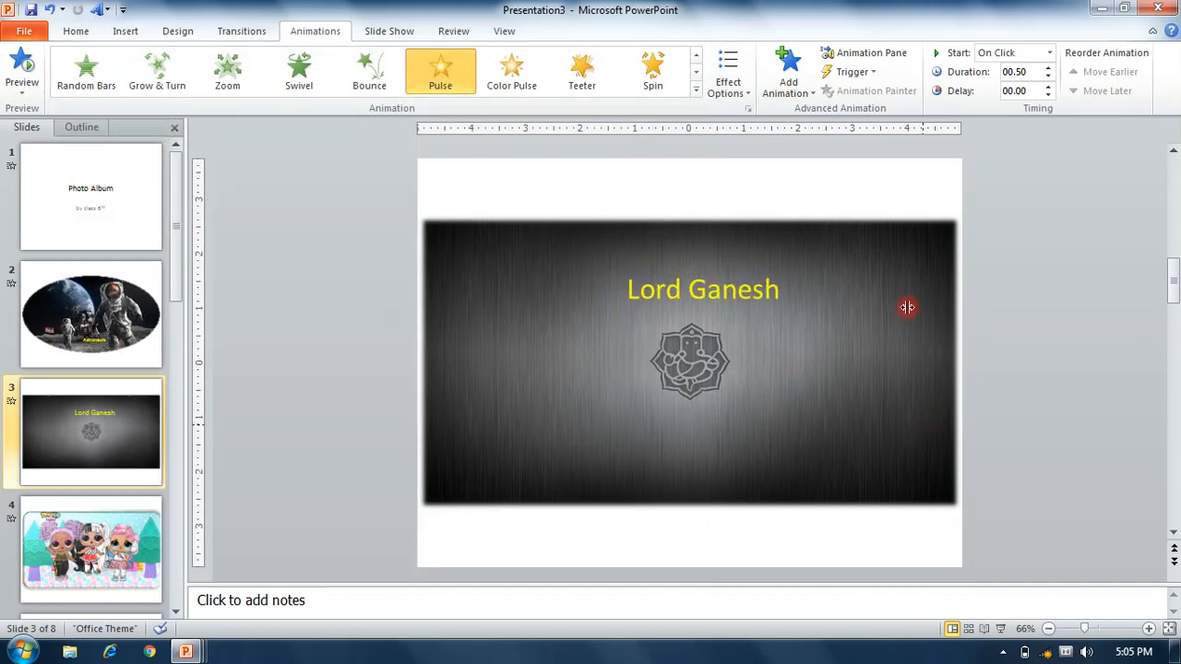
click(814, 95)
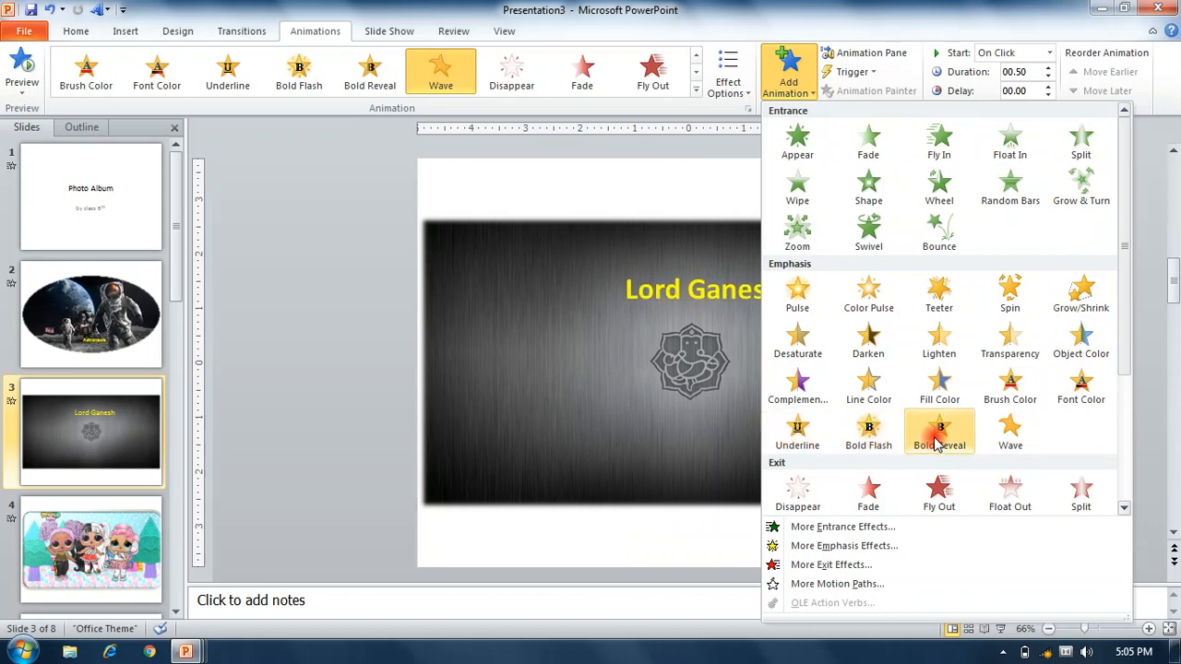
click(802, 233)
click(620, 491)
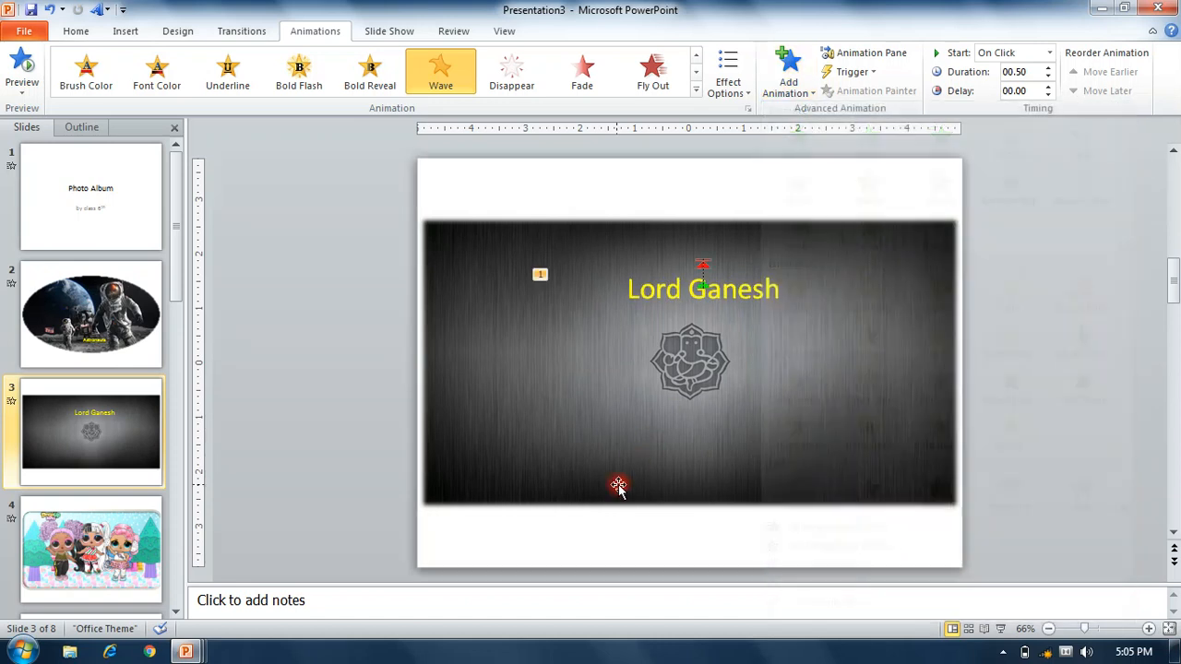
Step: Play slide 3's animation from the Animation Pane, dismiss the security update pop-up and close the pane
click(901, 347)
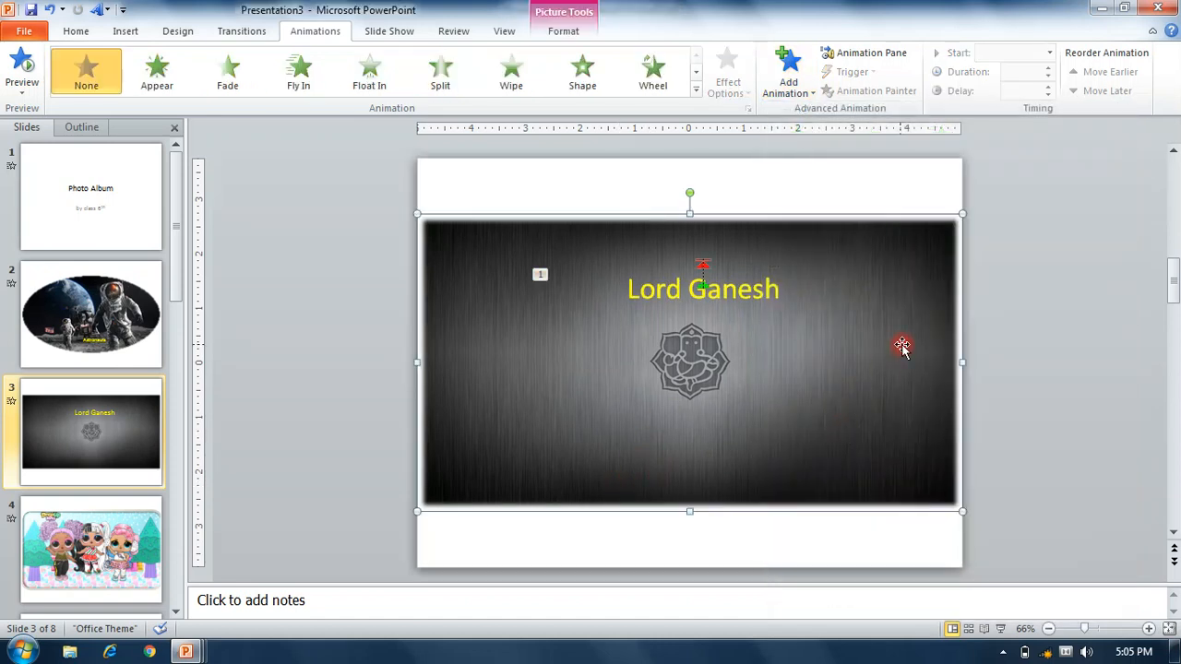
click(868, 53)
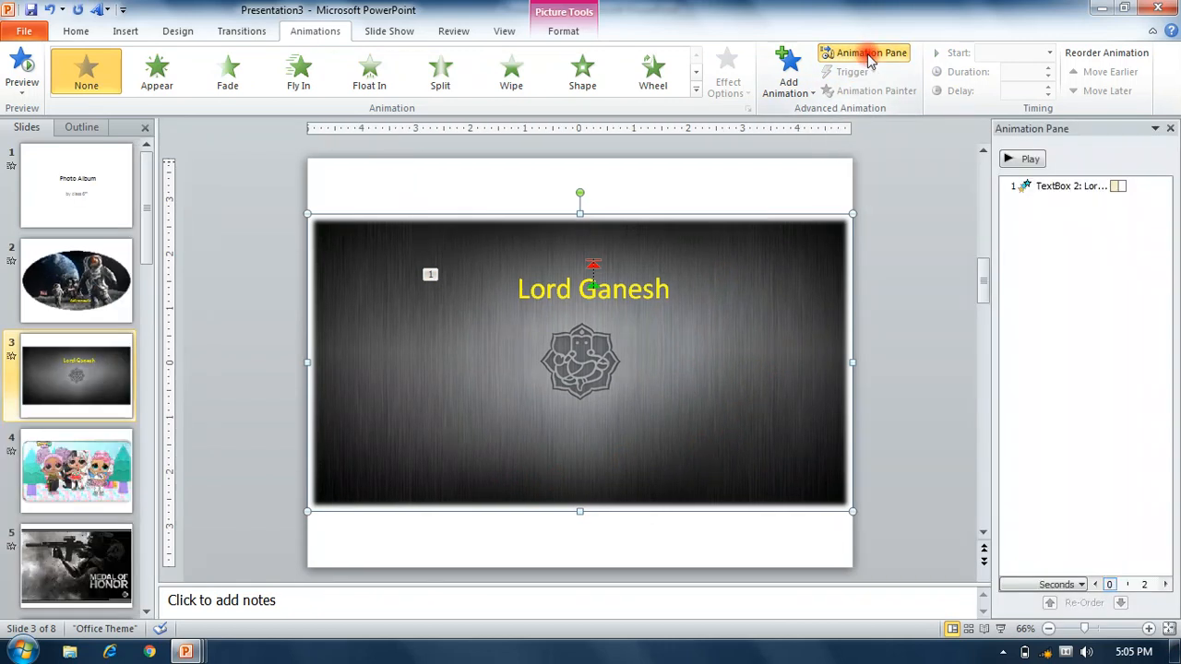
click(1039, 159)
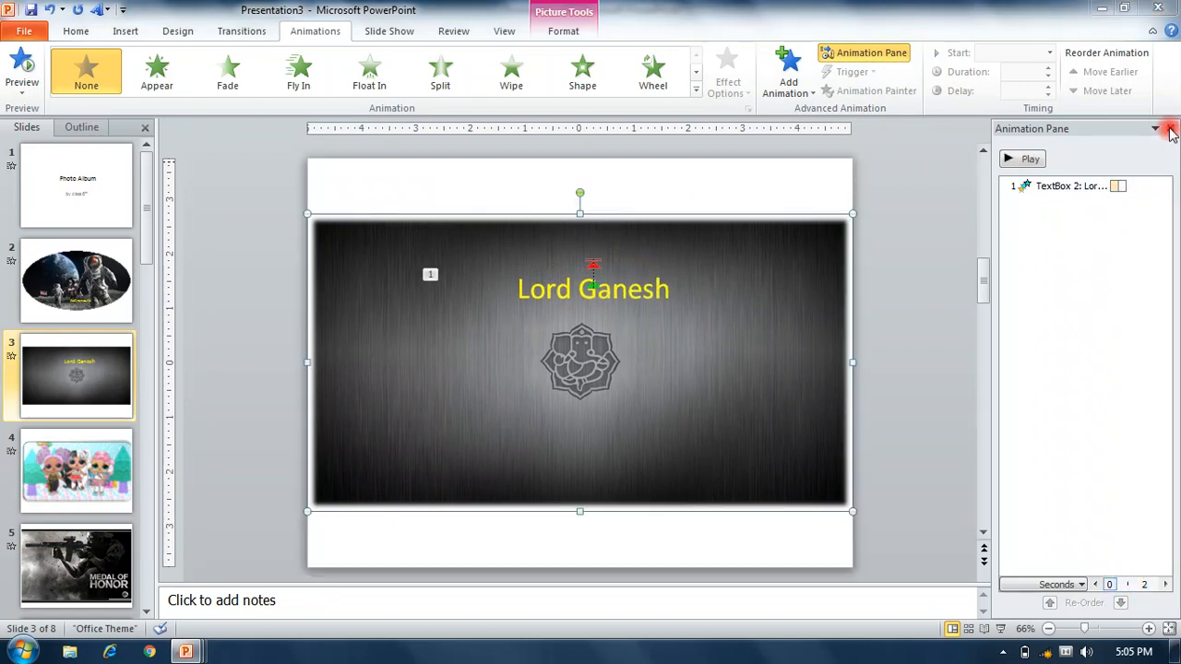
click(1030, 160)
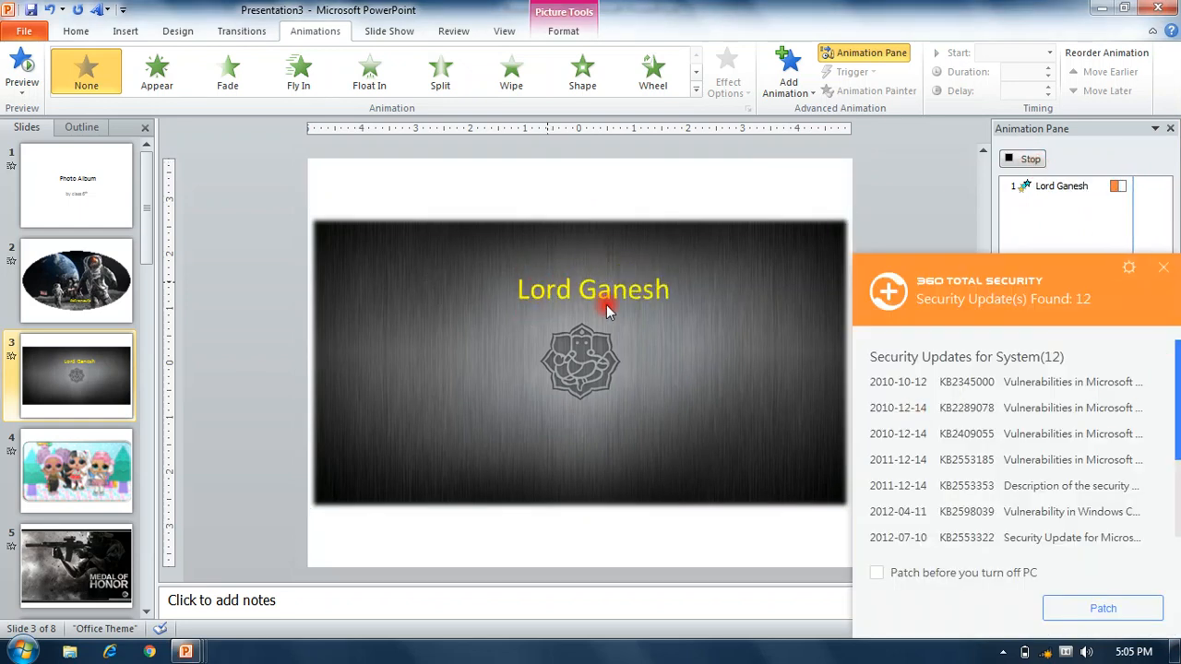
click(1165, 269)
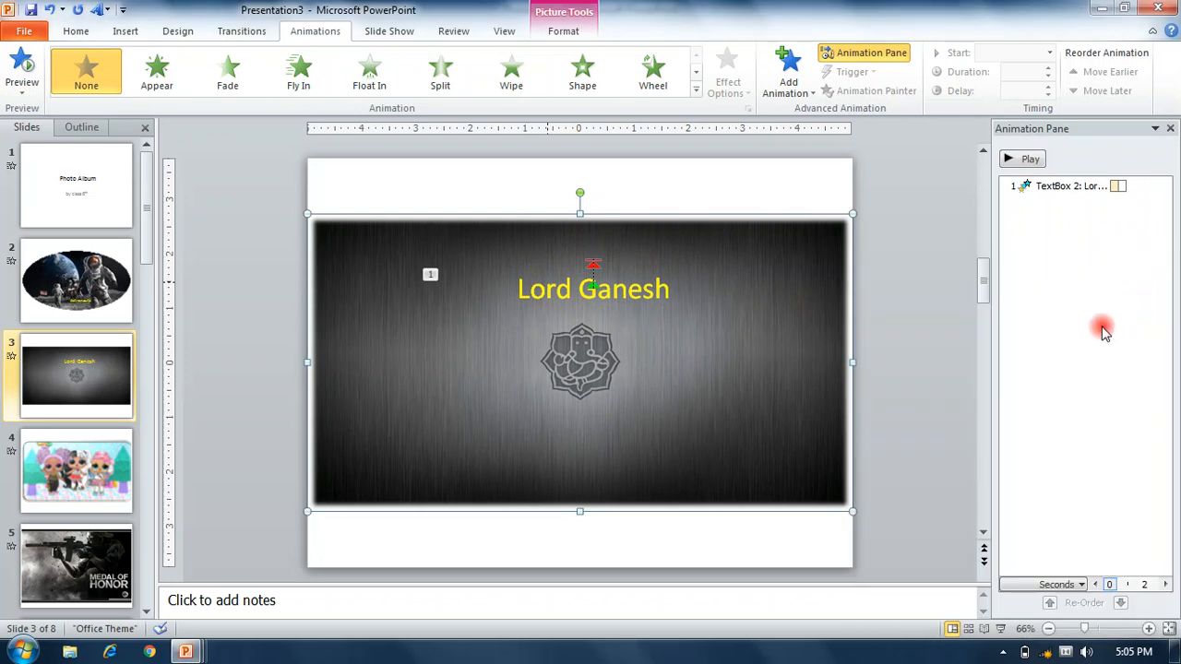
click(1170, 129)
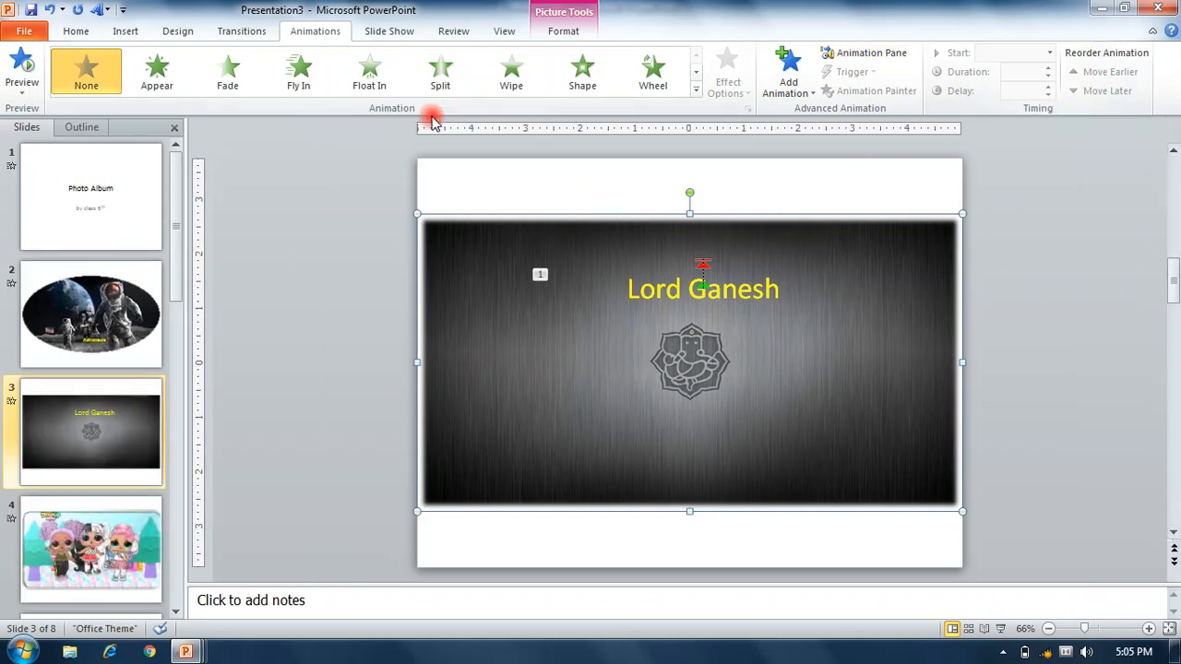
Step: Start the slide show from the beginning
click(388, 34)
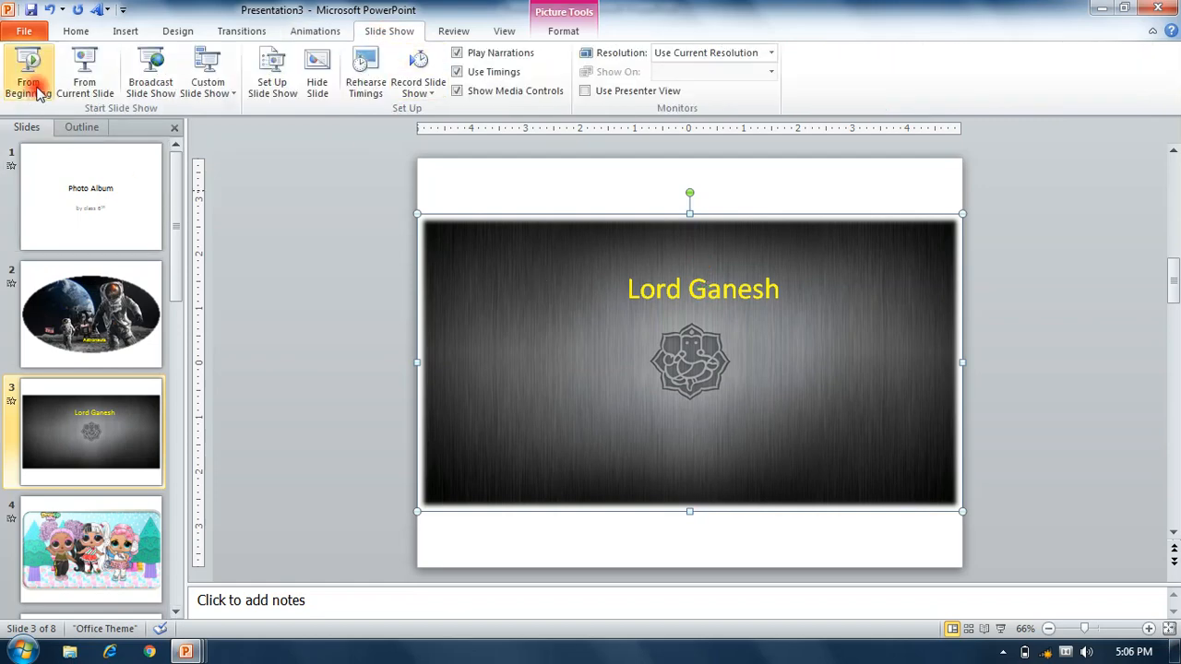